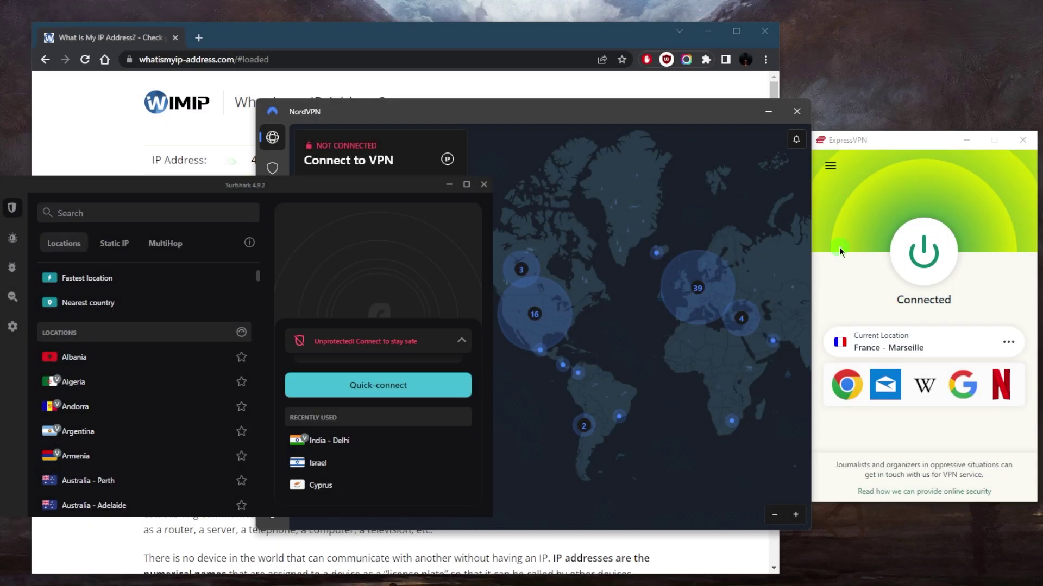
Review the ExpressVPN, NordVPN and Surfshark windows, then show the IP lookup page reporting Marseille
left_click(869, 217)
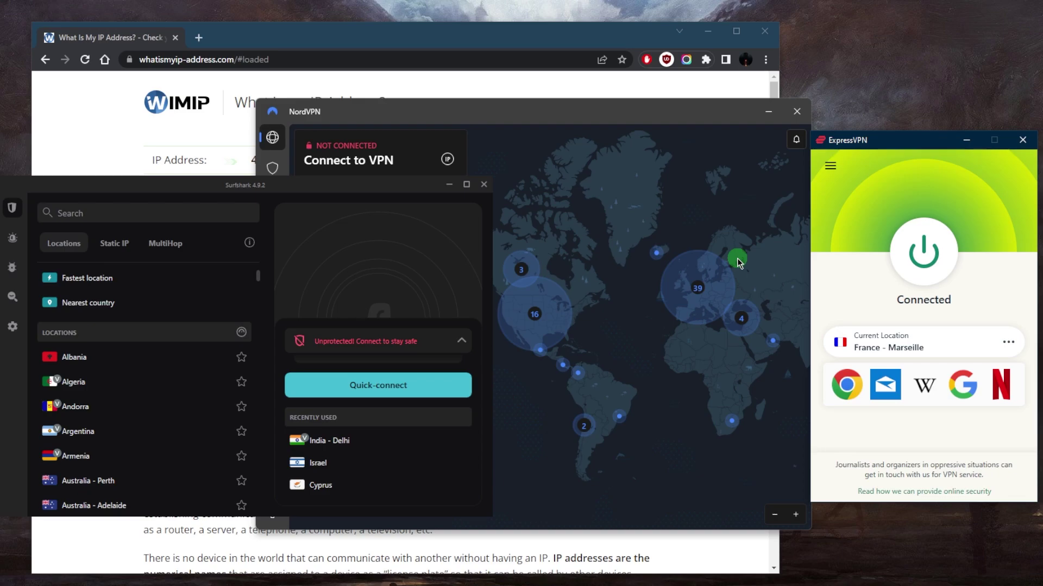
left_click(628, 295)
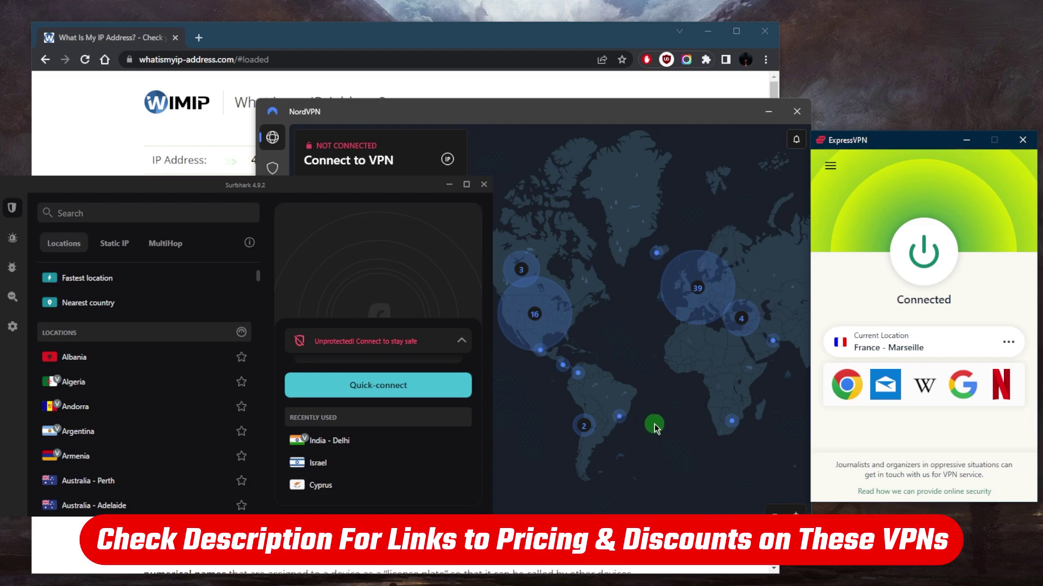
left_click(617, 195)
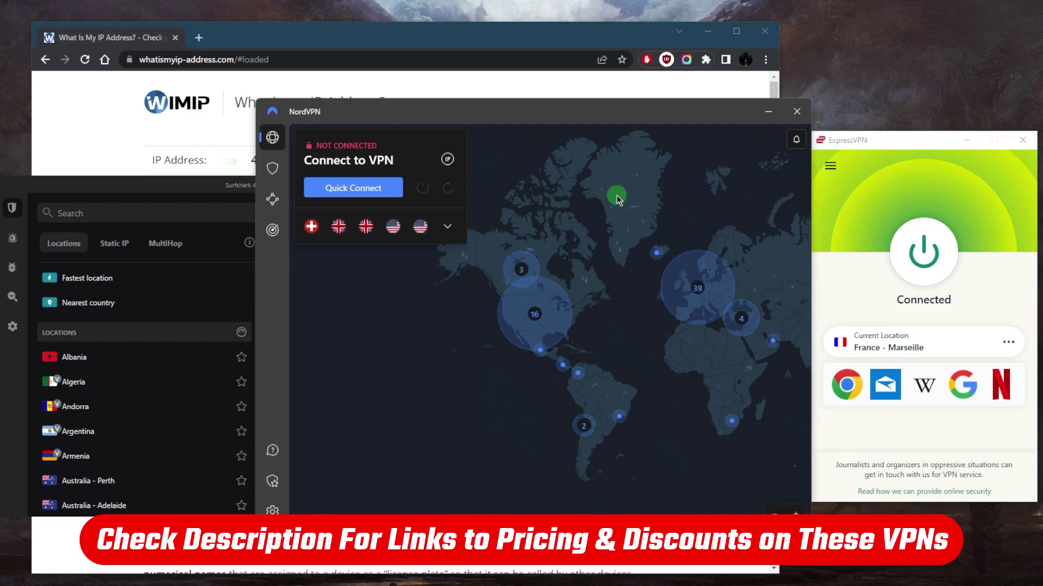
left_click(239, 186)
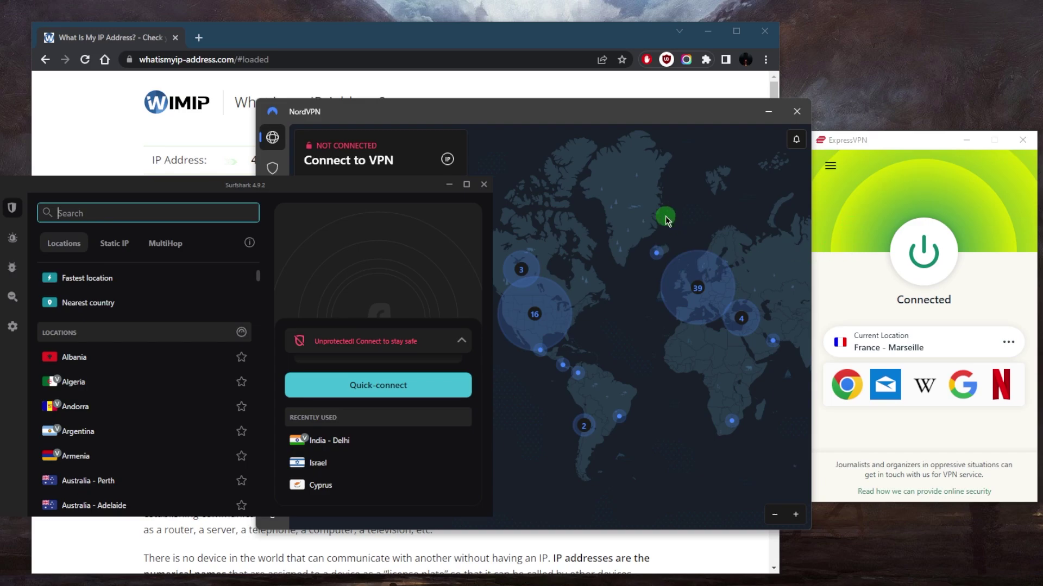
left_click(526, 45)
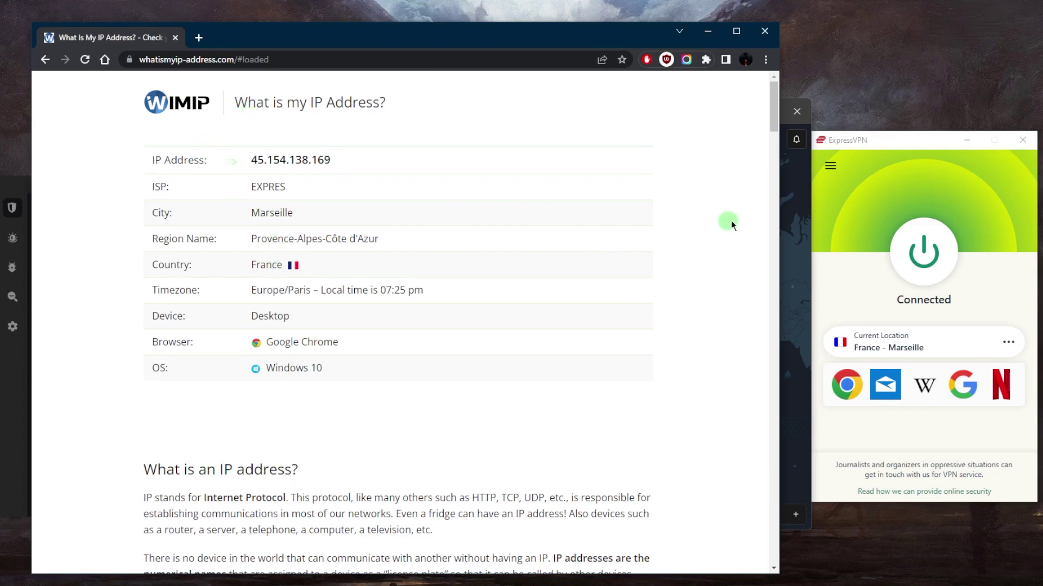
Switch ExpressVPN from France - Marseille to Japan - Shibuya and reload the IP lookup page
left_click(930, 247)
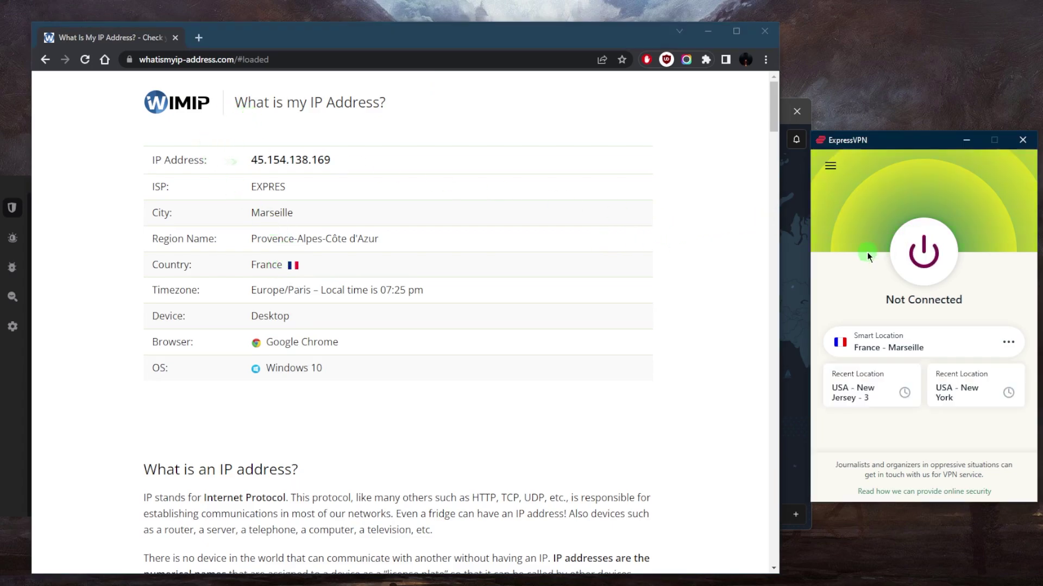
left_click(834, 167)
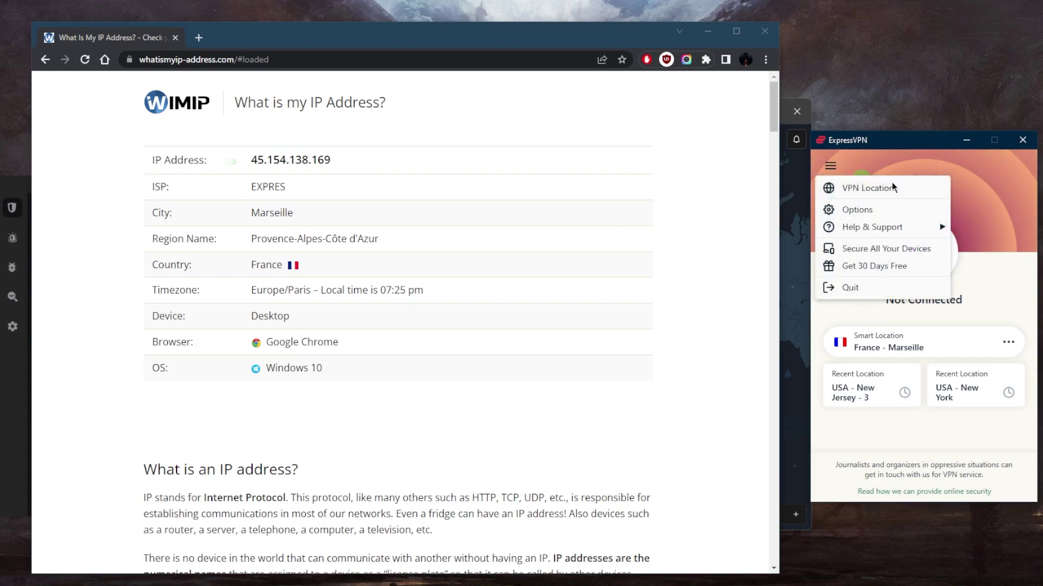
left_click(889, 189)
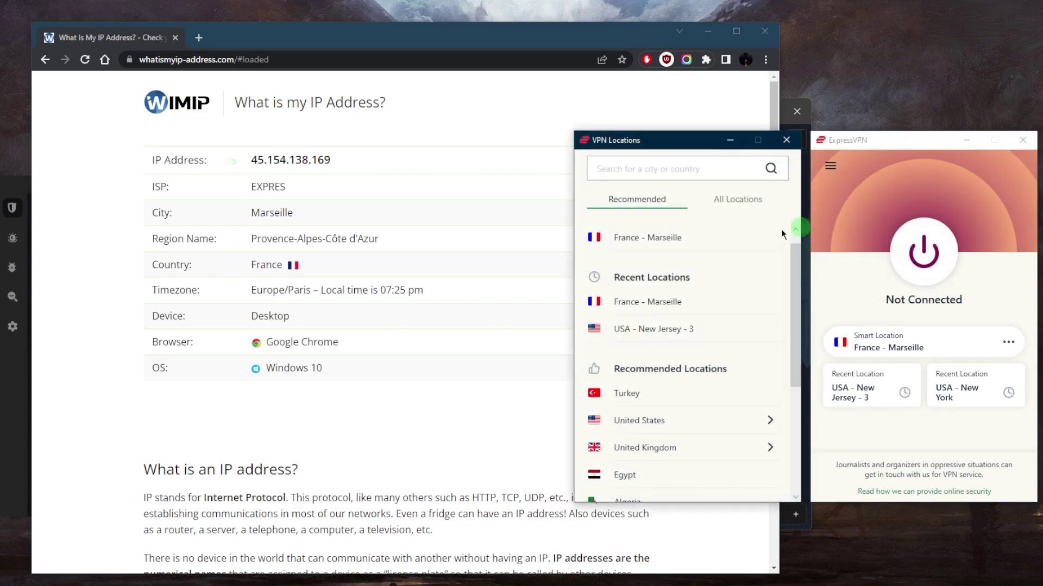
left_click(745, 200)
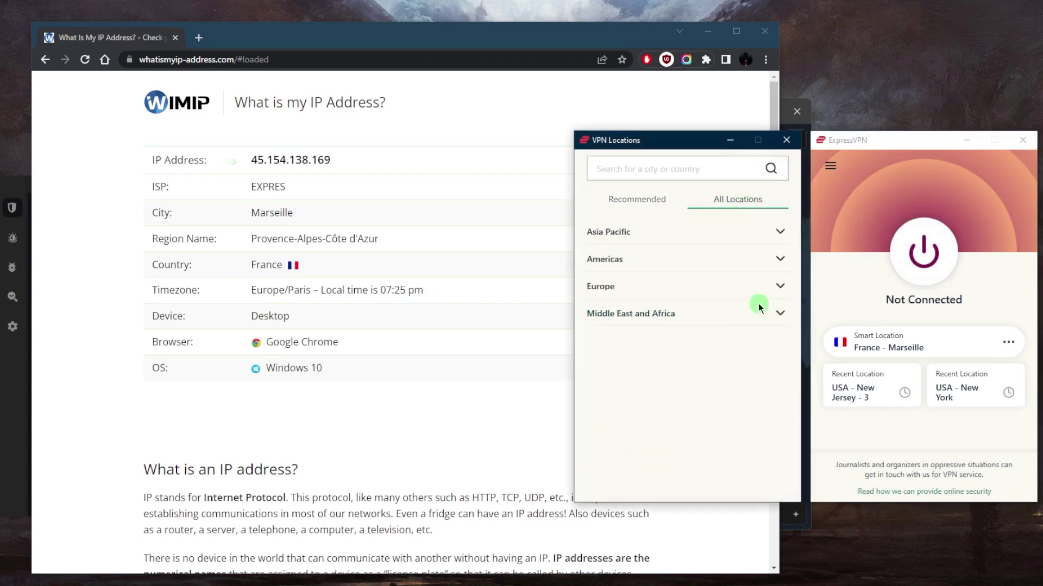
left_click(608, 312)
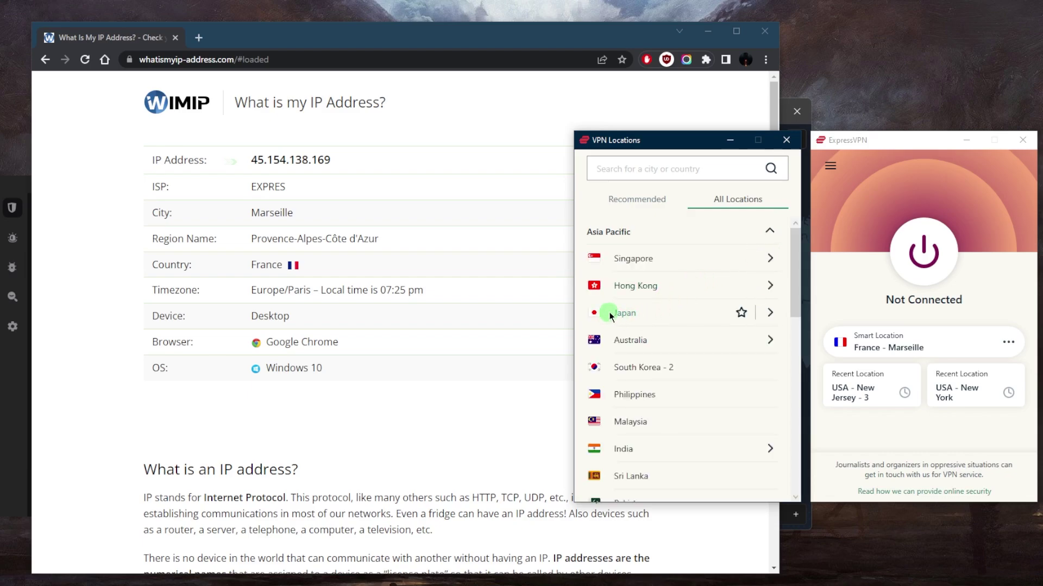
left_click(636, 227)
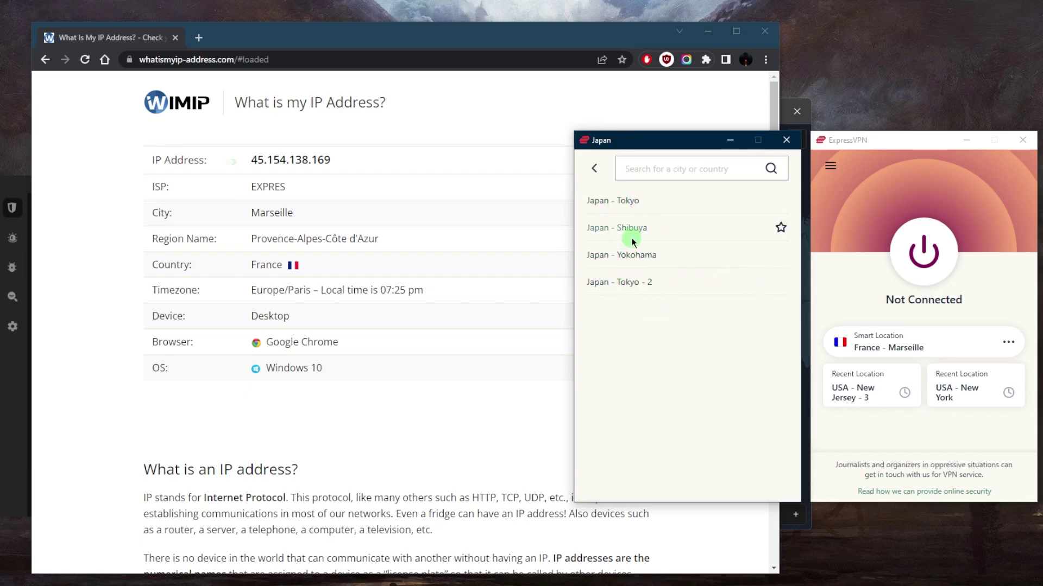
left_click(630, 229)
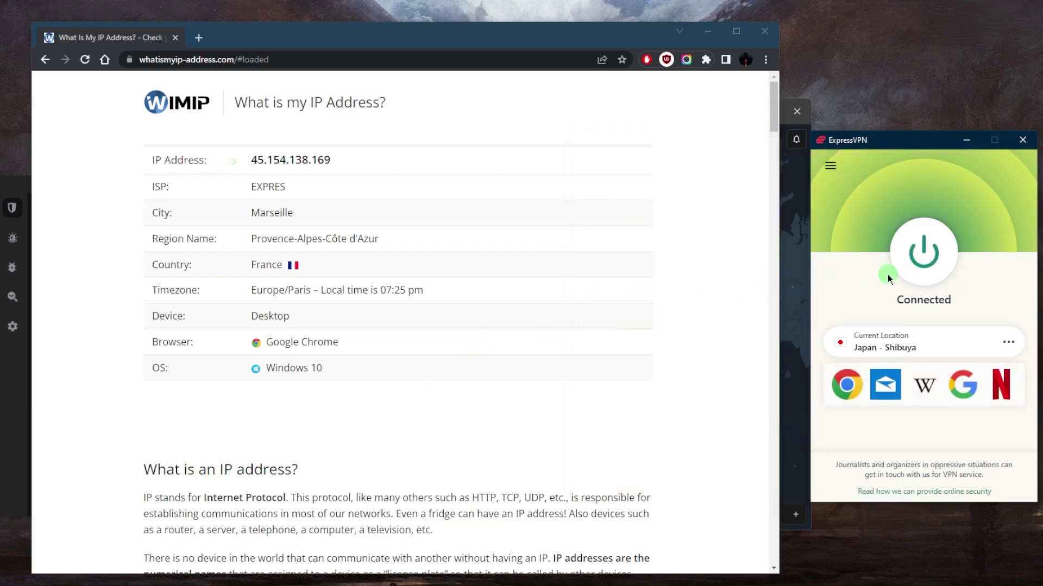
left_click(87, 59)
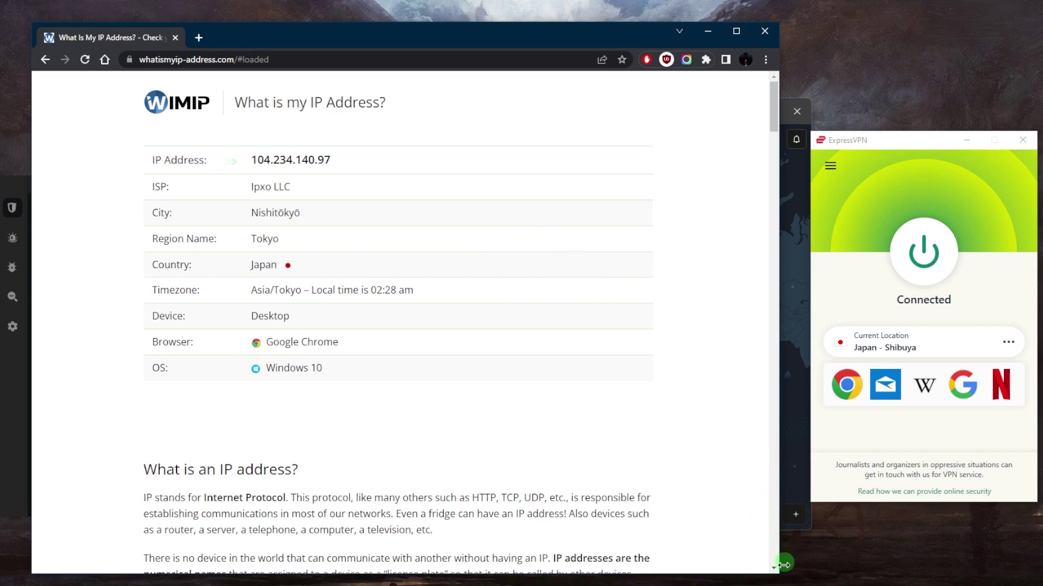
Bring NordVPN in front of Chrome's IP result of 104.234.140.97, Tokyo
key("alt+Tab")
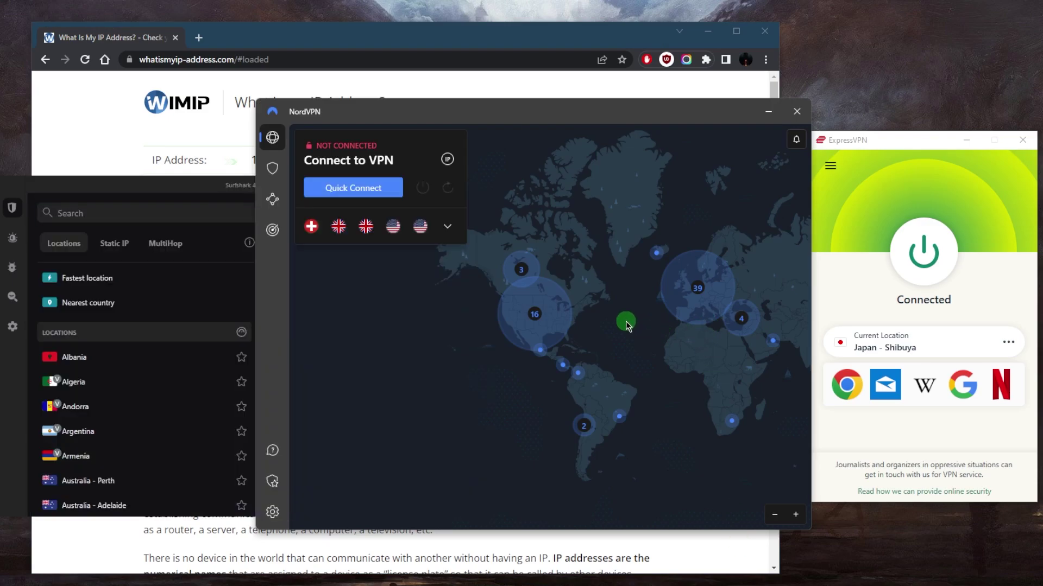
Raise the Surfshark window above the disconnected NordVPN app
left_click(237, 187)
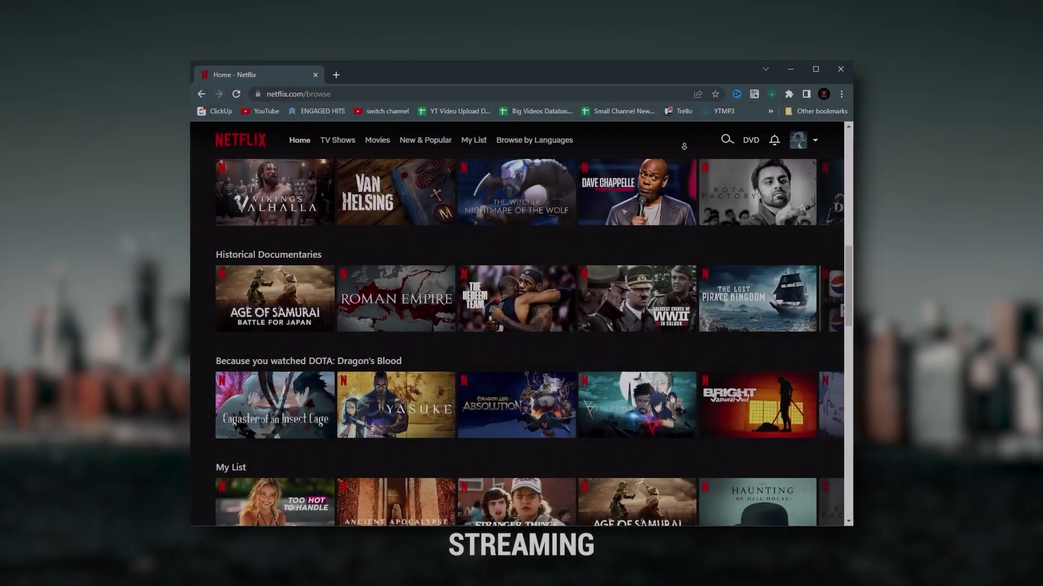
scroll(684, 146, "down", 1)
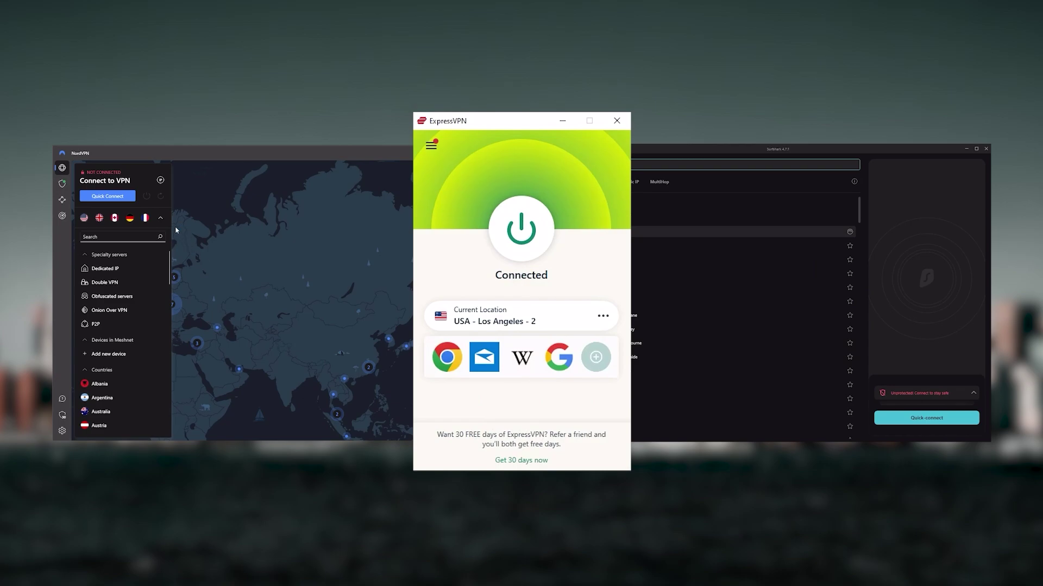
Collapse NordVPN's server list to reveal its map beside ExpressVPN
left_click(160, 218)
scroll(717, 299, "down", 3)
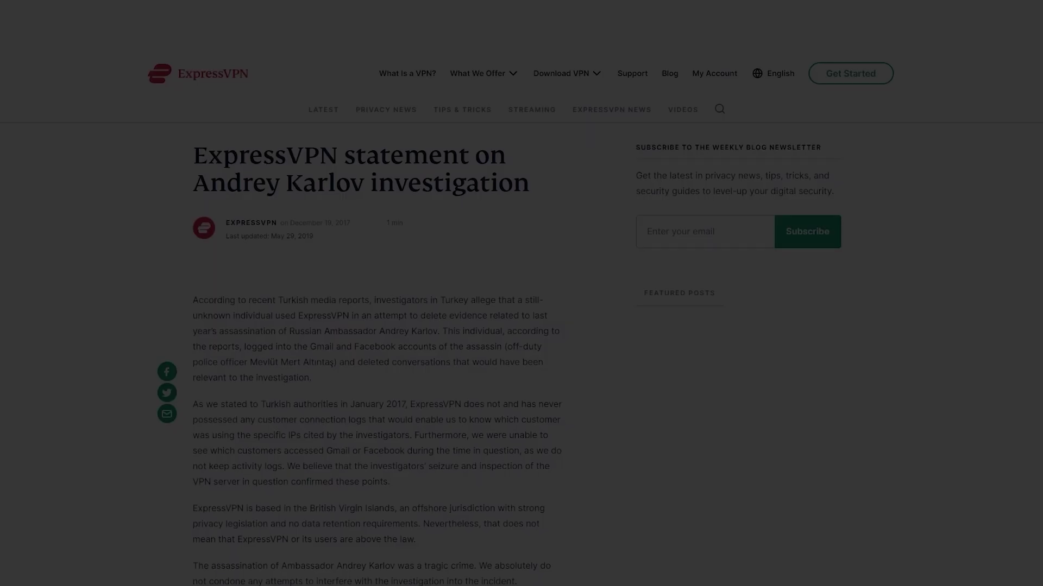
Read through ExpressVPN's statement on the Turkish investigation
scroll(521, 353, "down", 1)
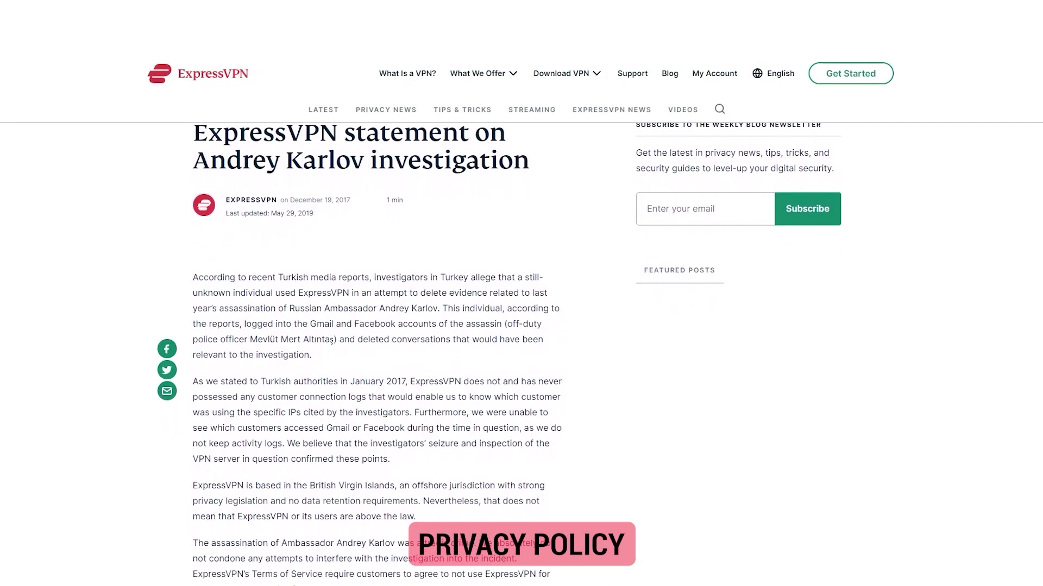
scroll(521, 353, "down", 1)
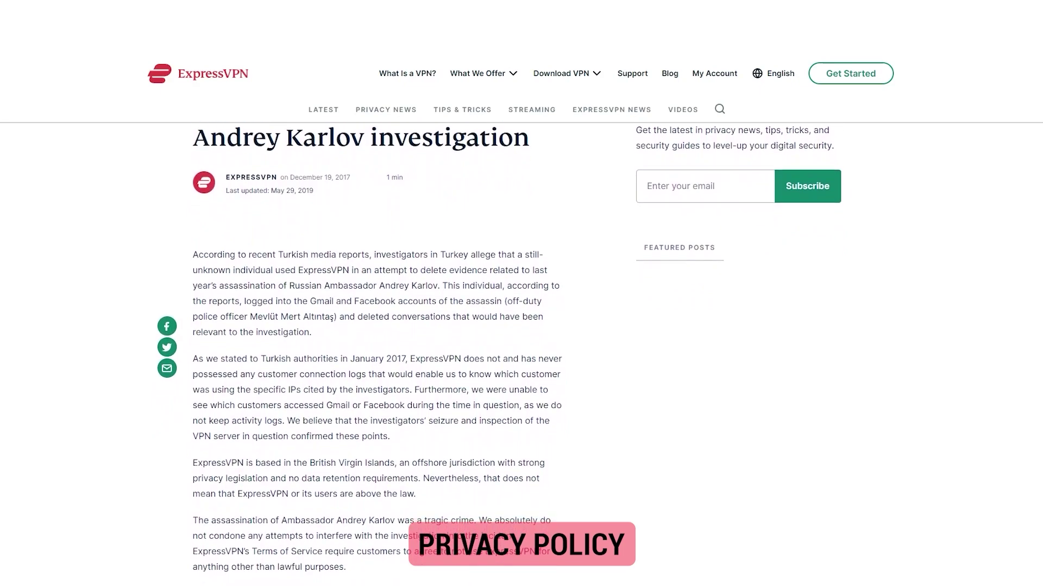
scroll(521, 353, "down", 1)
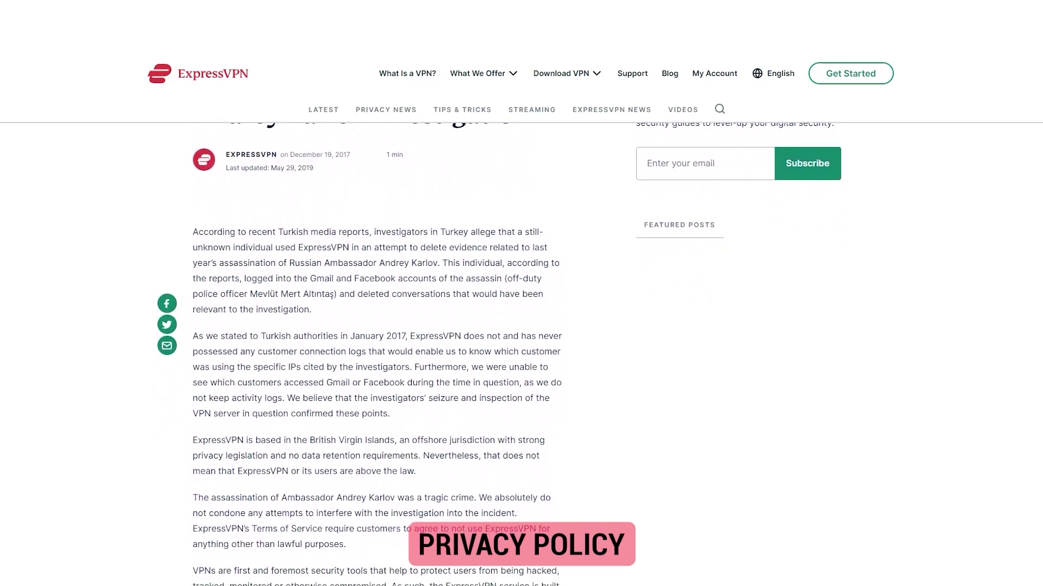
scroll(521, 353, "down", 1)
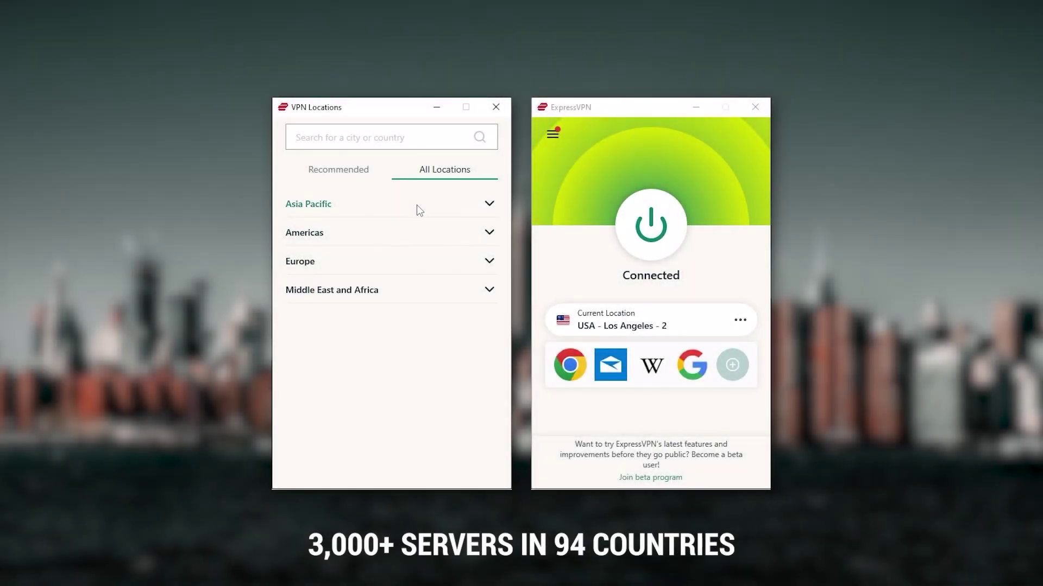
Expand the Americas region in ExpressVPN's location list and browse its countries
left_click(488, 233)
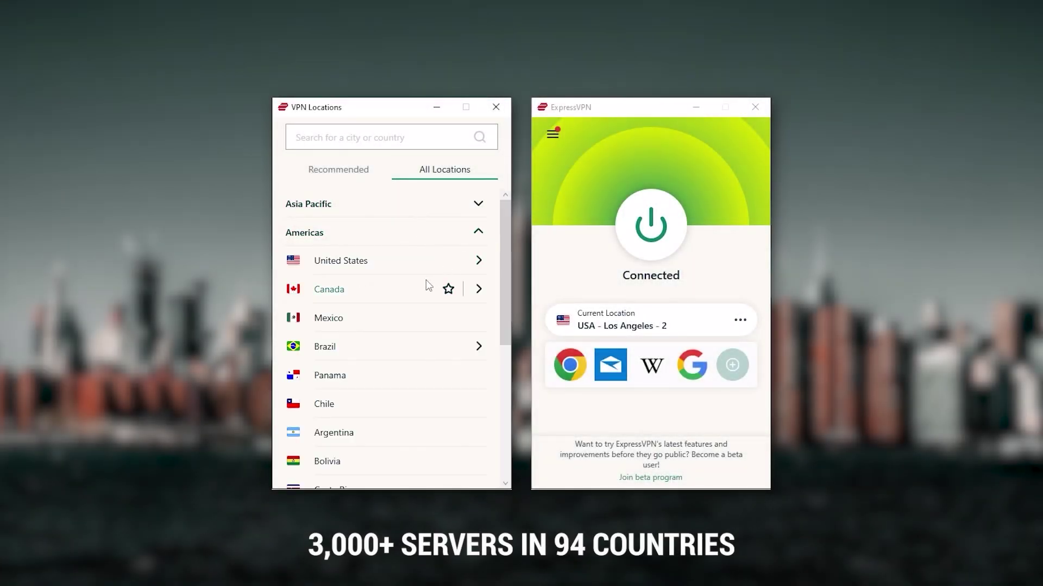
scroll(421, 285, "down", 5)
scroll(416, 288, "down", 1)
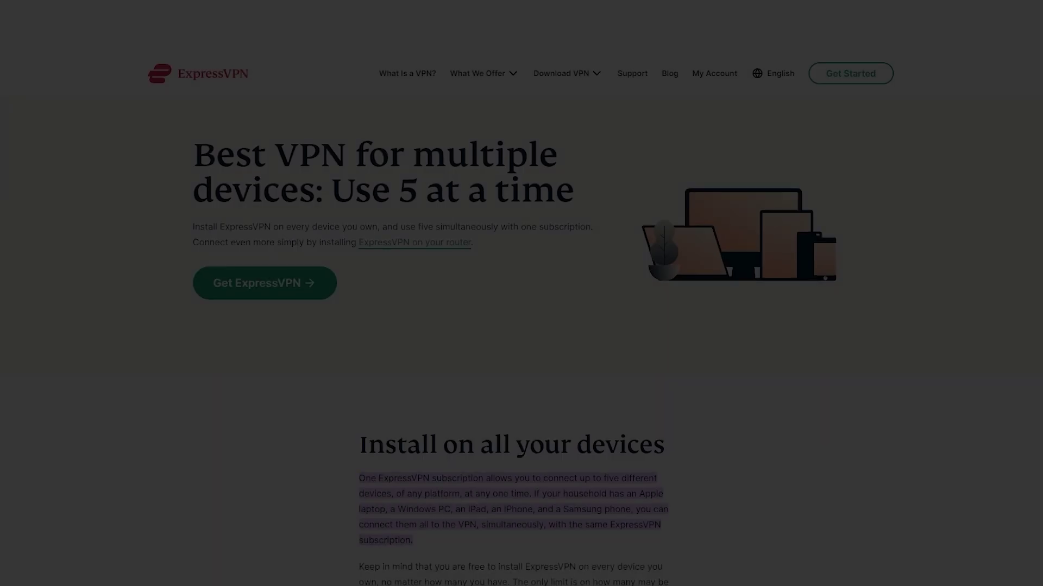
scroll(521, 326, "down", 1)
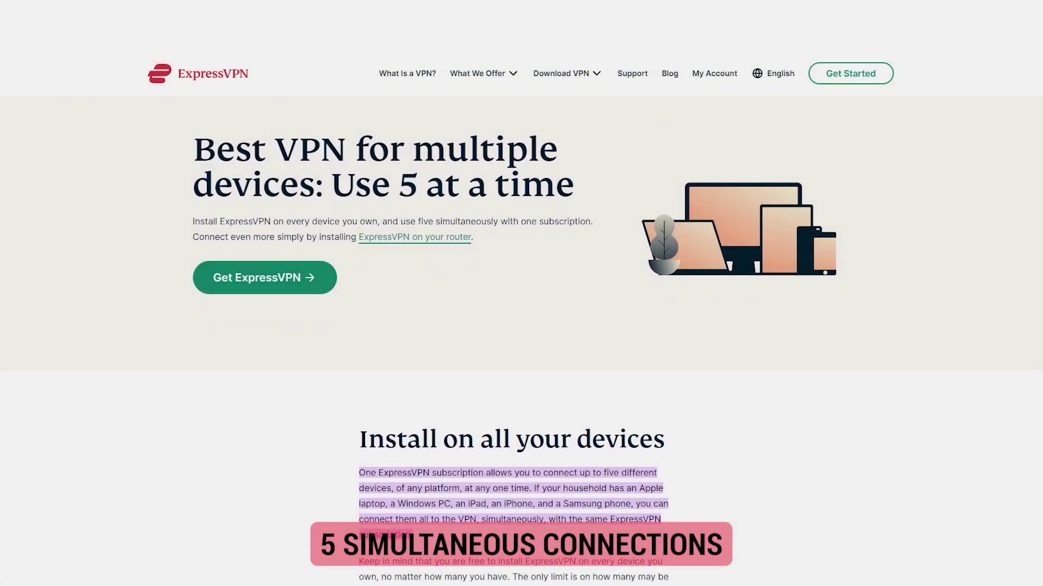
scroll(521, 326, "down", 1)
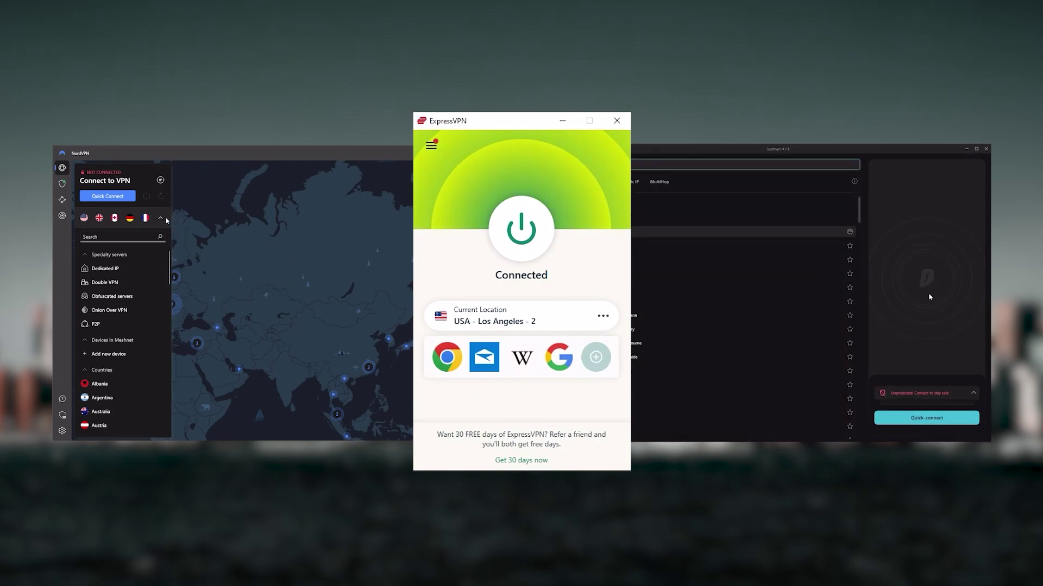
Collapse NordVPN's server list and pan its map to show Europe and Asia
left_click(160, 218)
scroll(717, 299, "down", 4)
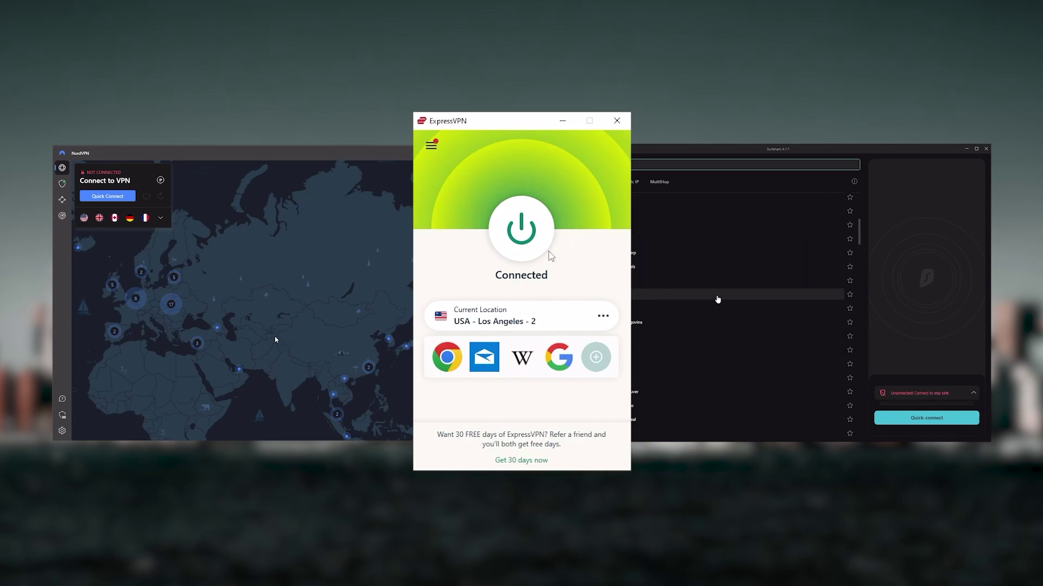
scroll(717, 300, "up", 3)
left_click_drag(275, 339, 217, 287)
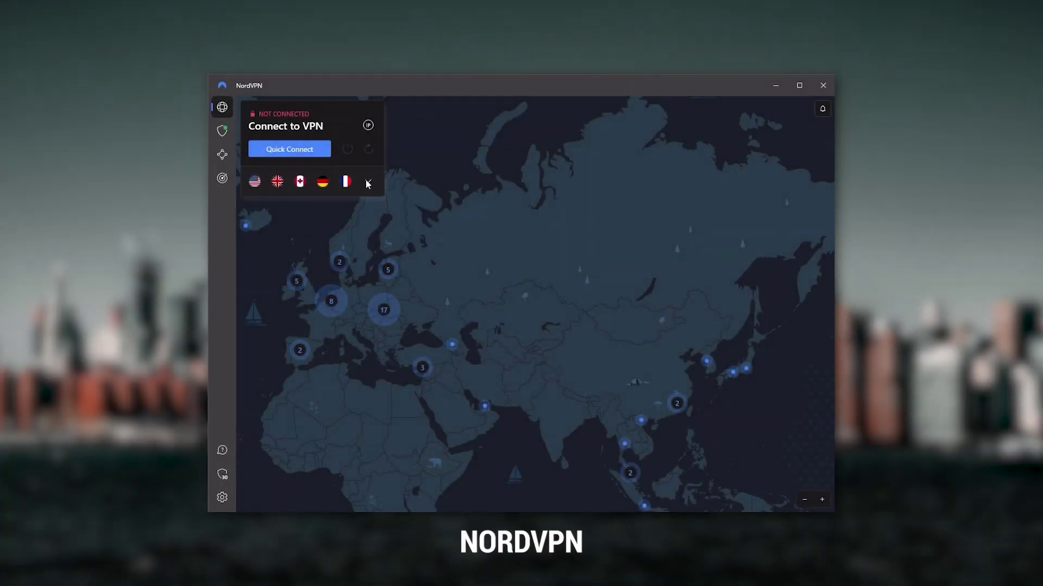
Expand and close NordVPN's country list, then pan the map to centre Europe and Greenland
left_click(368, 183)
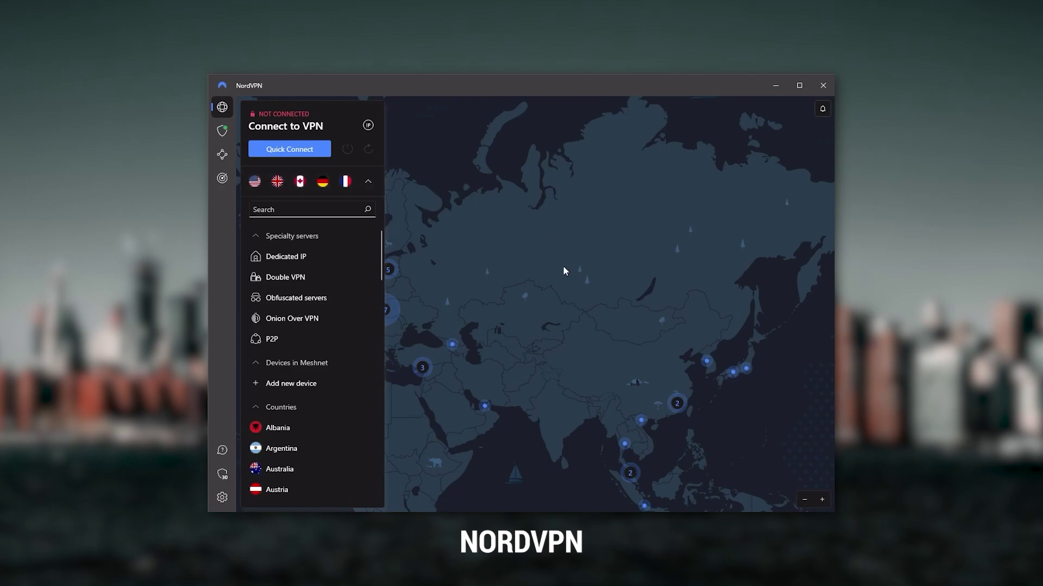
left_click(368, 181)
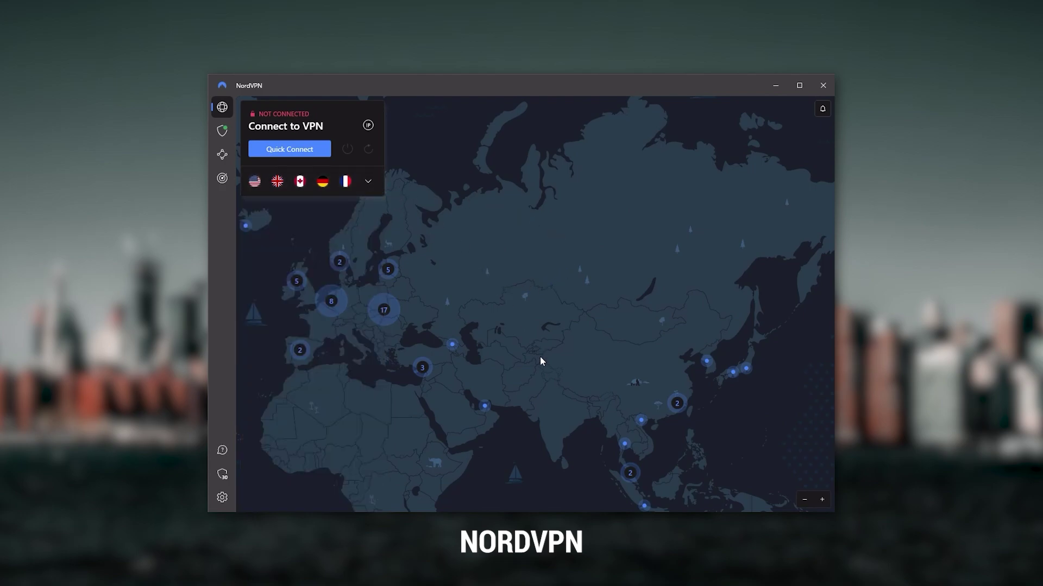
left_click_drag(540, 357, 453, 281)
left_click_drag(485, 320, 657, 383)
left_click_drag(630, 248, 707, 379)
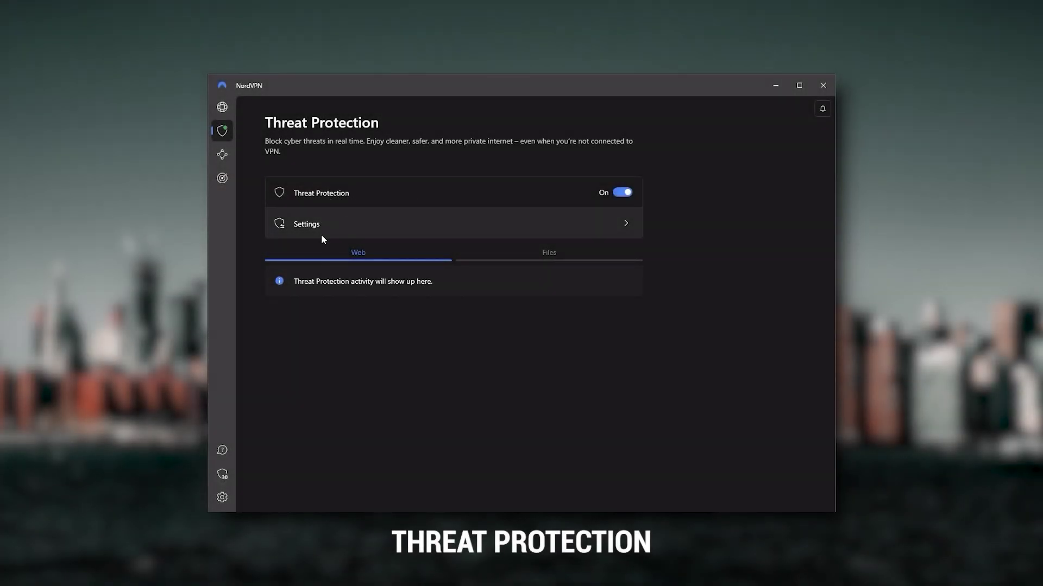
Open NordVPN's Threat Protection settings, then return to the map with the country list closed
left_click(489, 232)
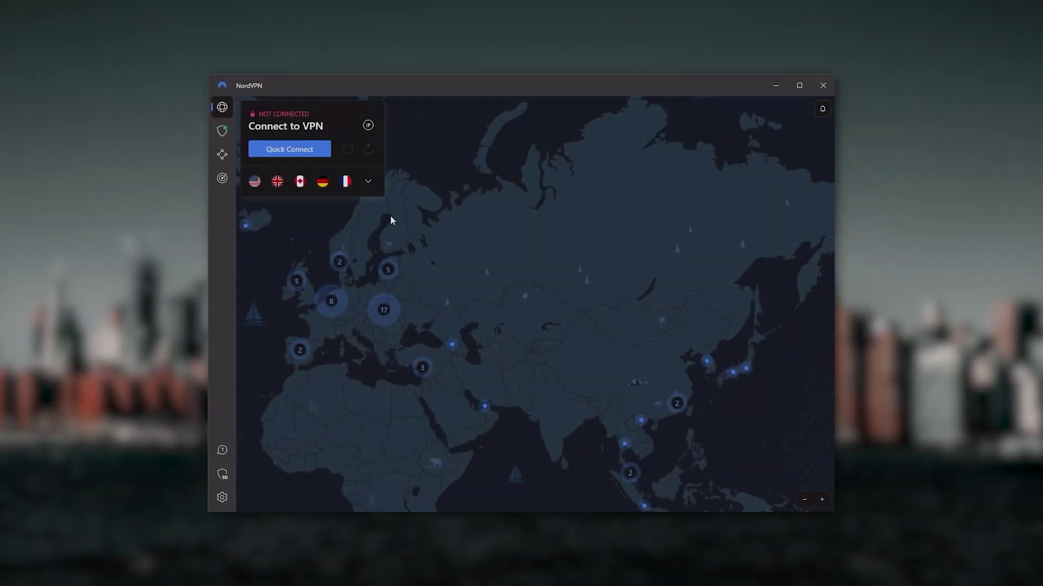
left_click(368, 182)
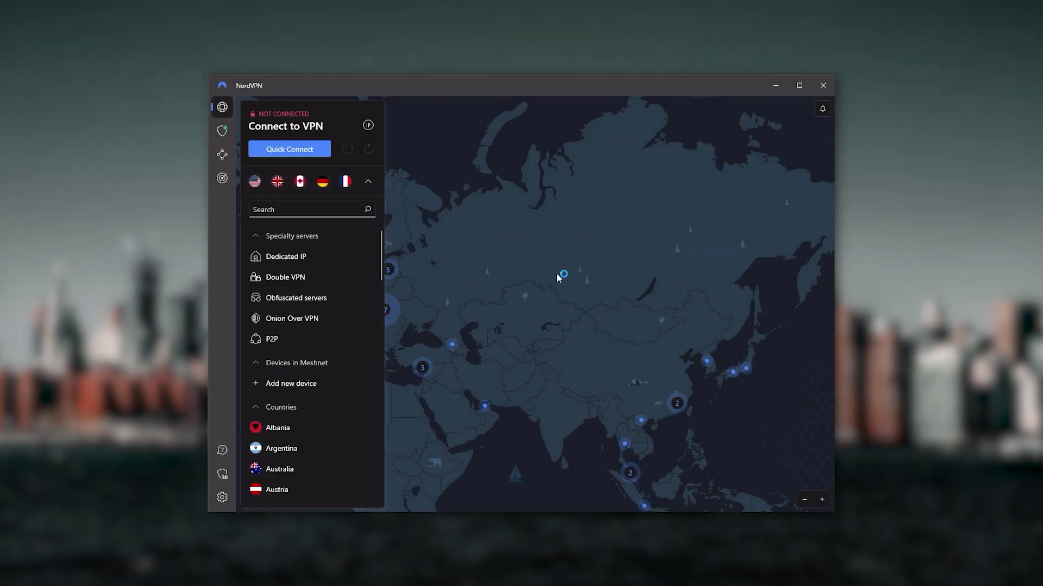
left_click(374, 181)
left_click_drag(540, 358, 455, 283)
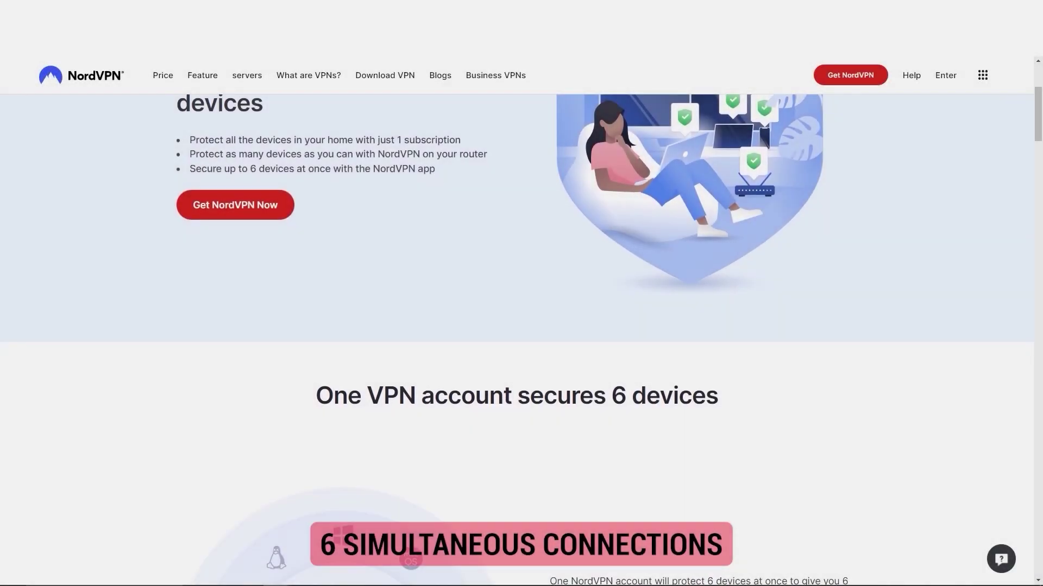
scroll(522, 326, "down", 1)
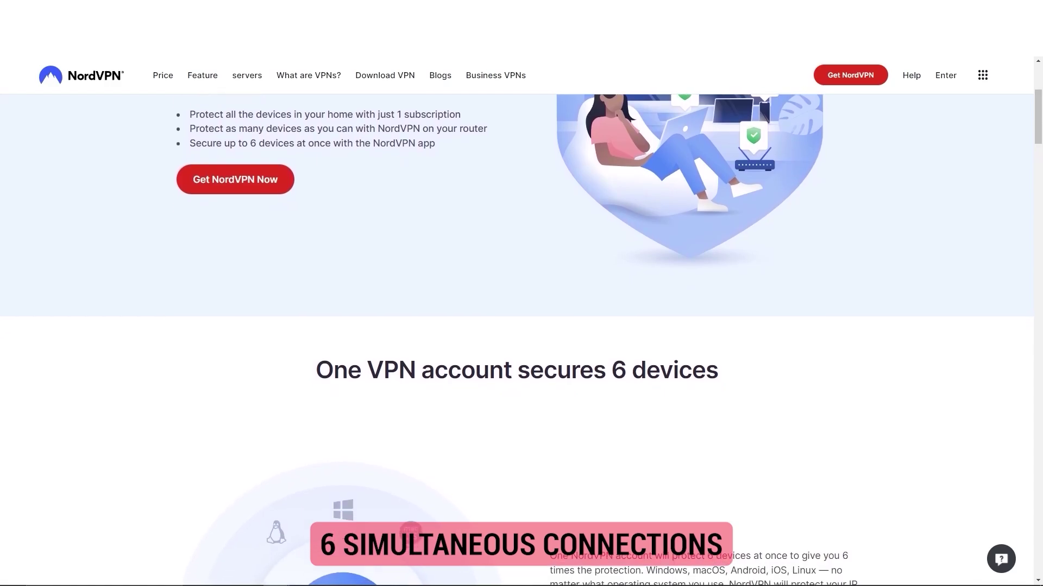
scroll(521, 326, "down", 1)
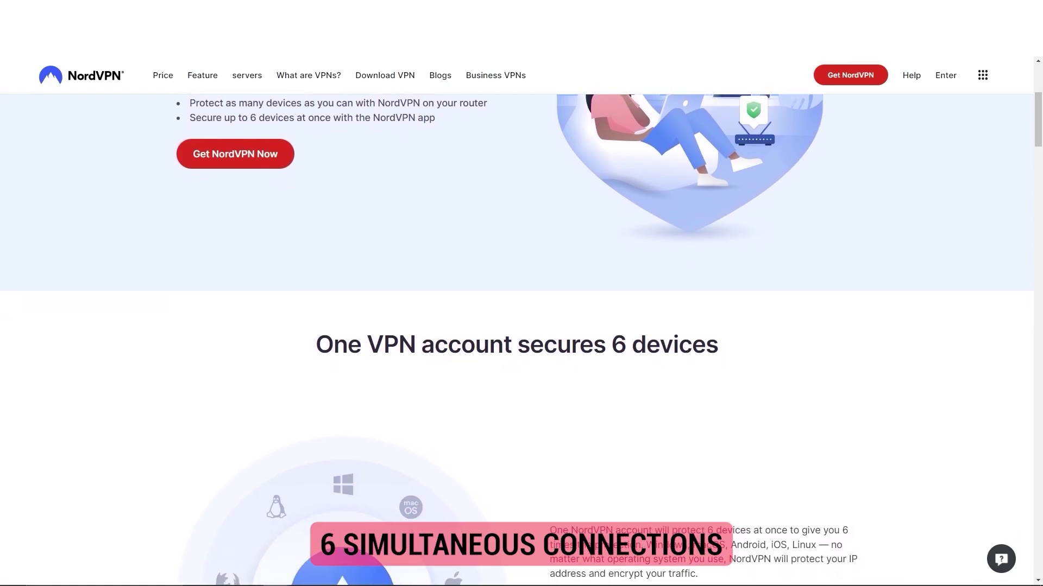
scroll(522, 326, "down", 1)
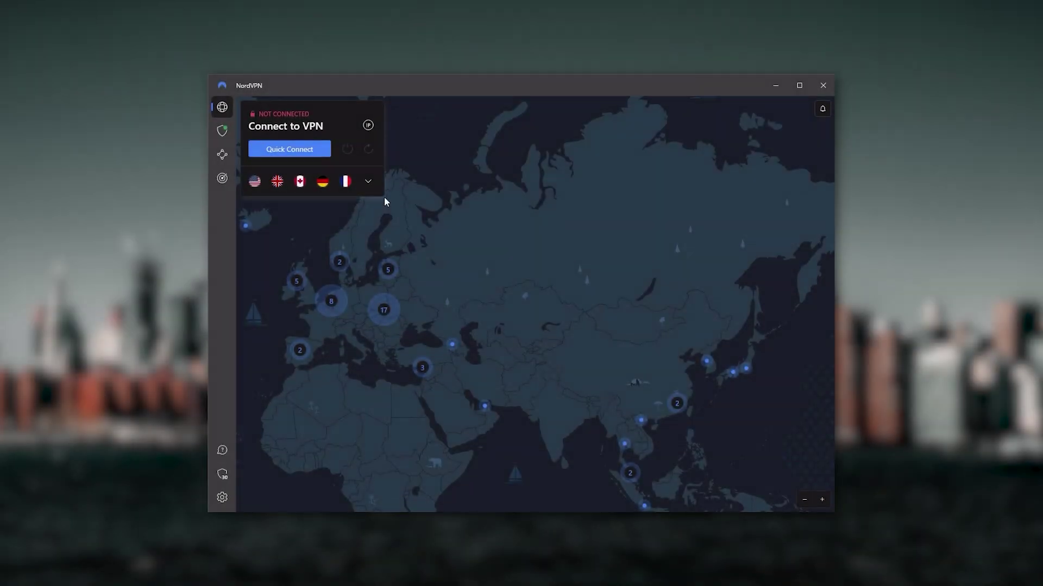
left_click(367, 181)
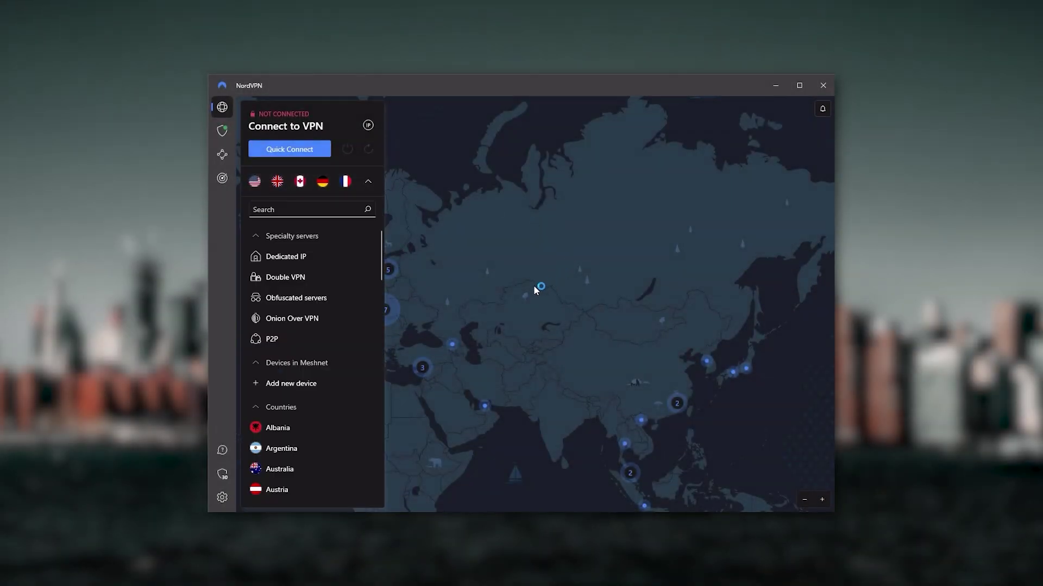
left_click(368, 181)
left_click_drag(536, 349, 561, 305)
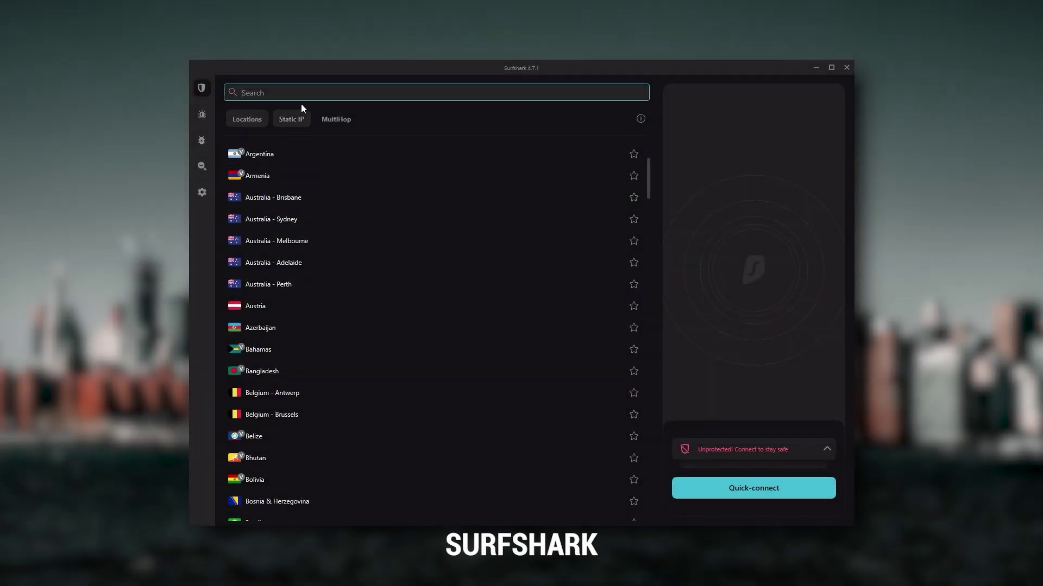
mouse_move(205, 188)
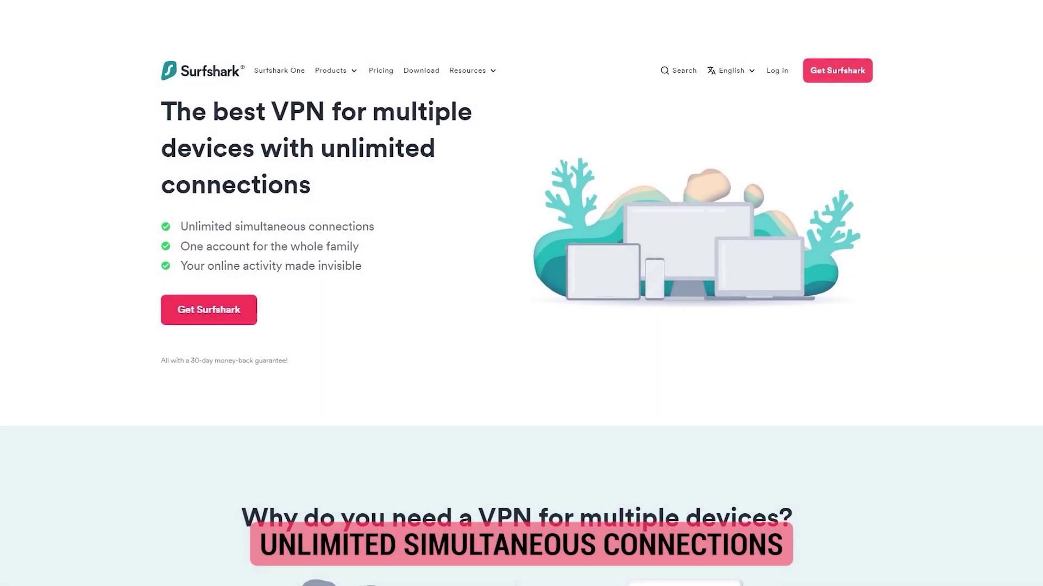
scroll(521, 293, "down", 1)
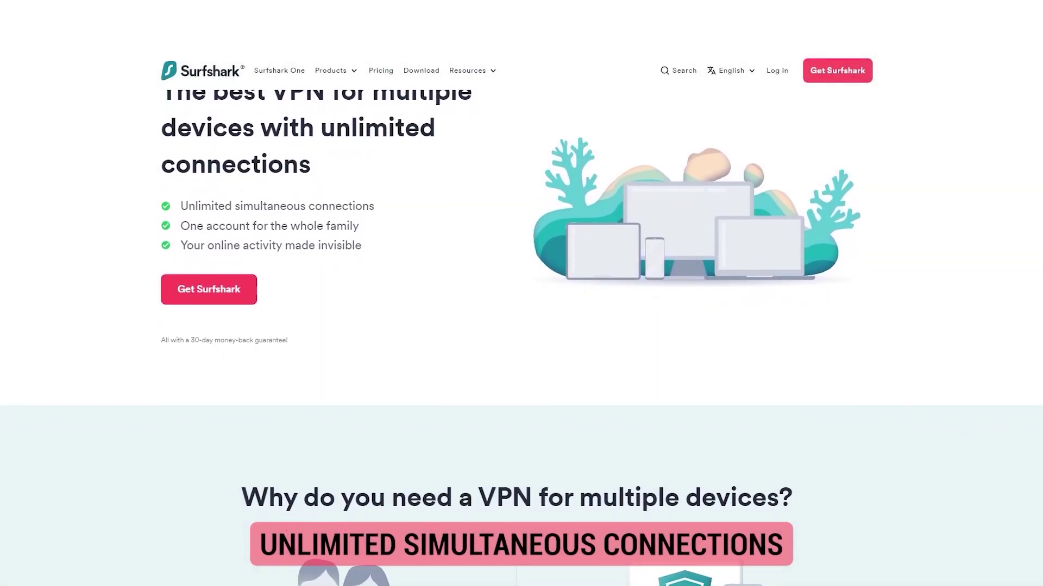
scroll(521, 294, "down", 1)
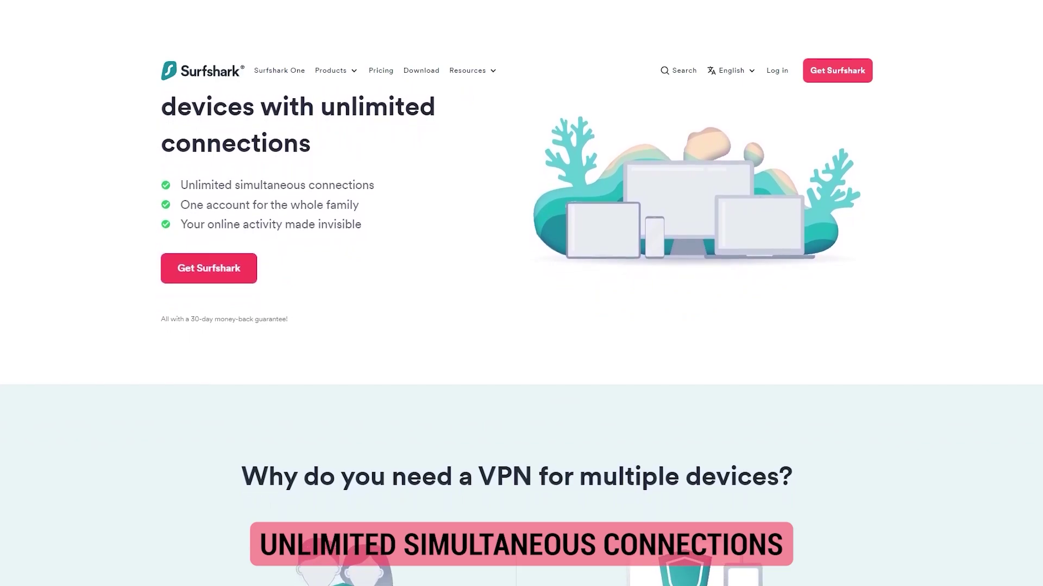
scroll(522, 293, "down", 1)
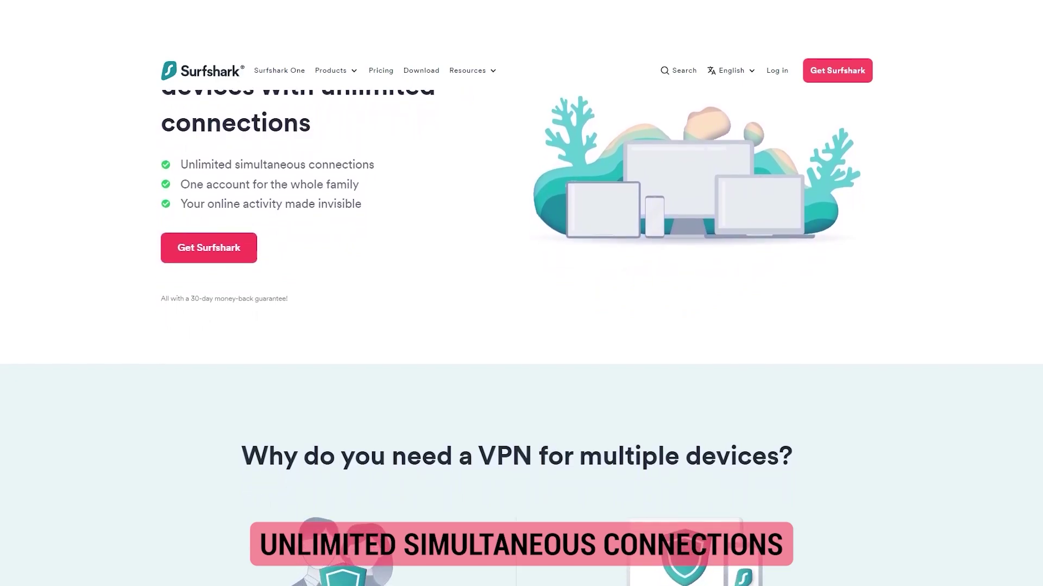
scroll(522, 293, "down", 1)
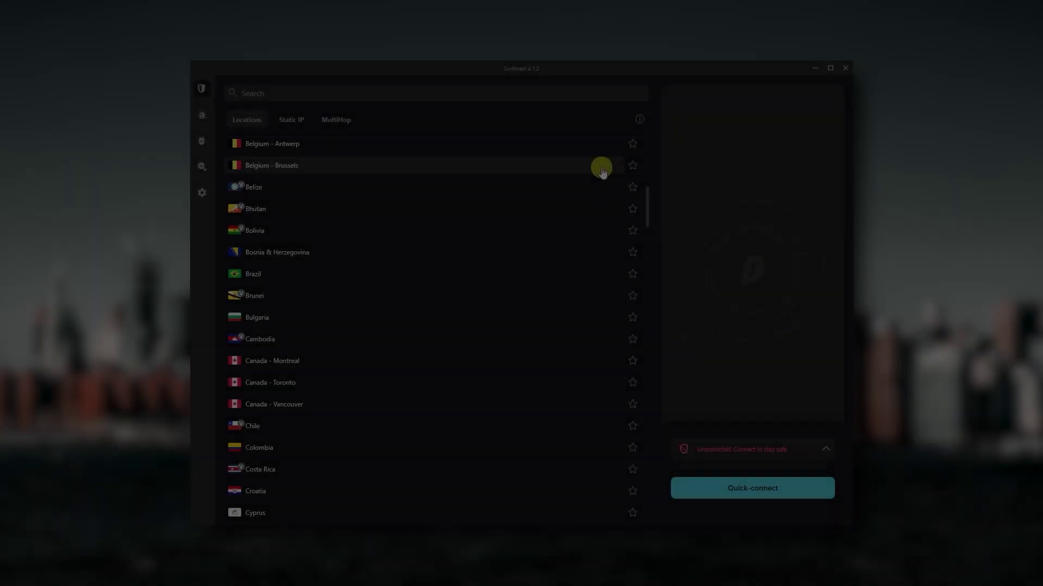
scroll(582, 177, "down", 5)
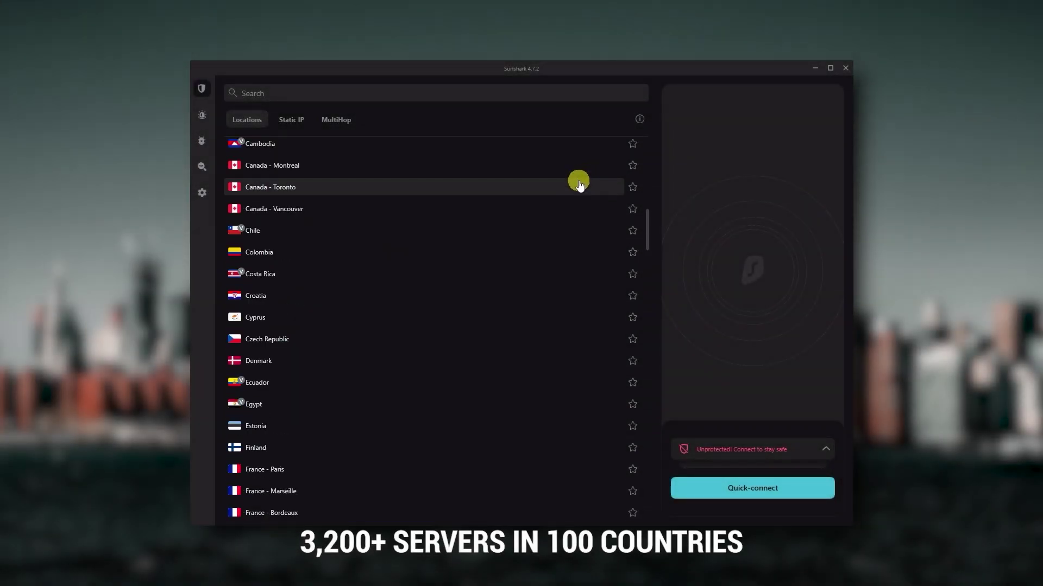
Scroll Surfshark's Locations list and show the MultiHop connection options
scroll(363, 231, "down", 7)
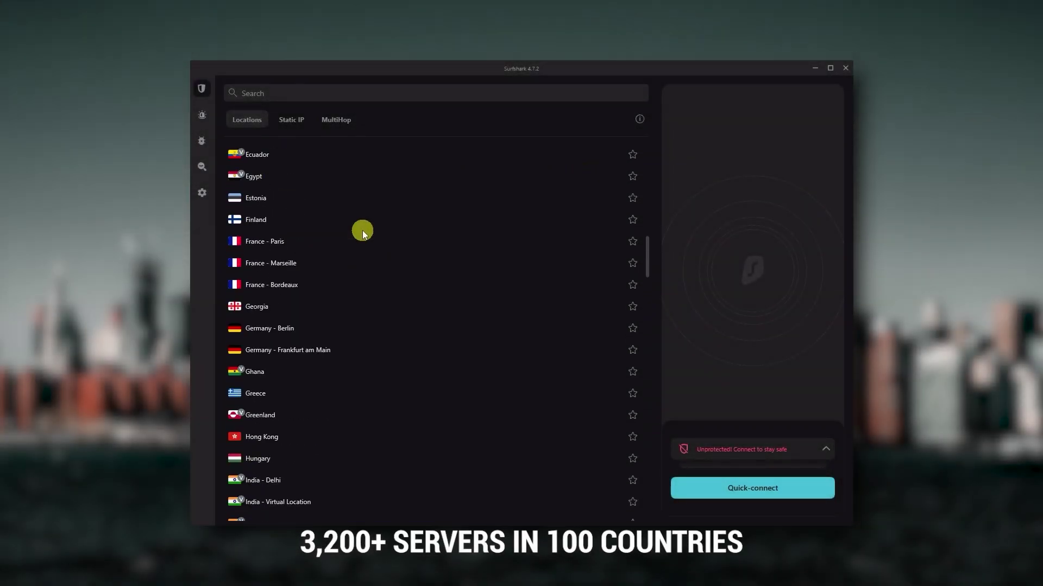
scroll(363, 231, "down", 5)
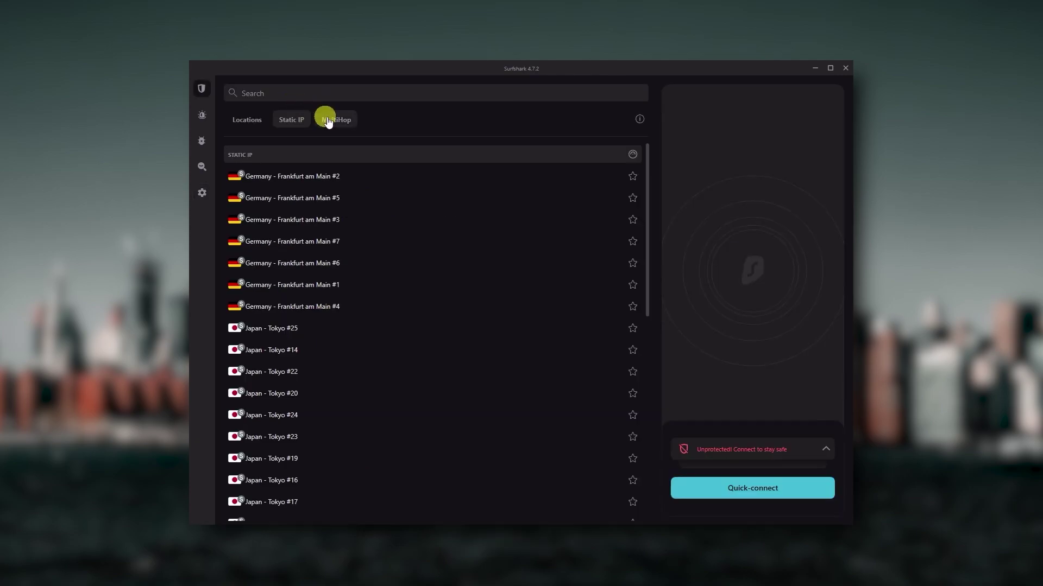
left_click(336, 119)
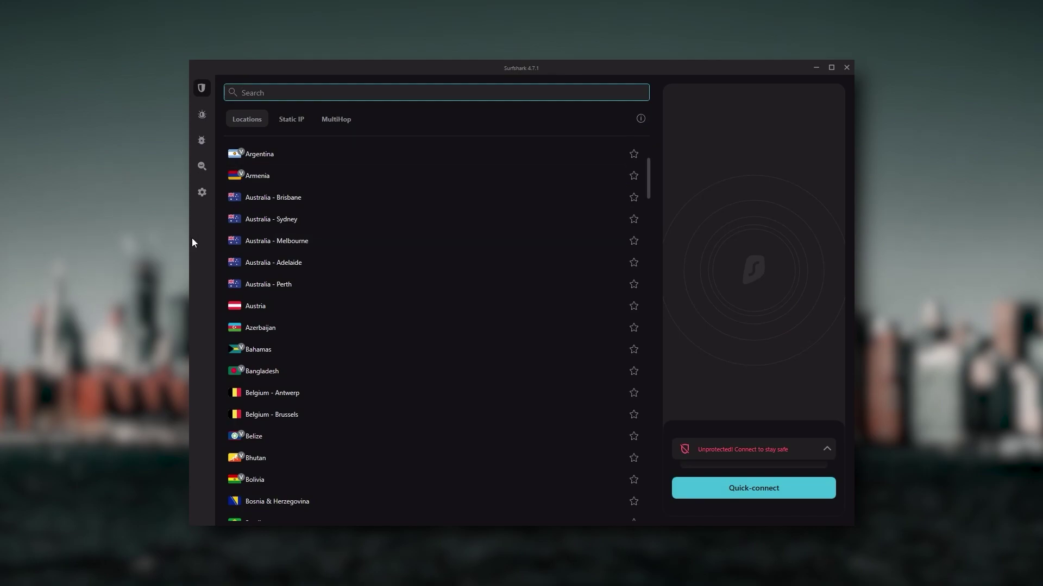
mouse_move(200, 199)
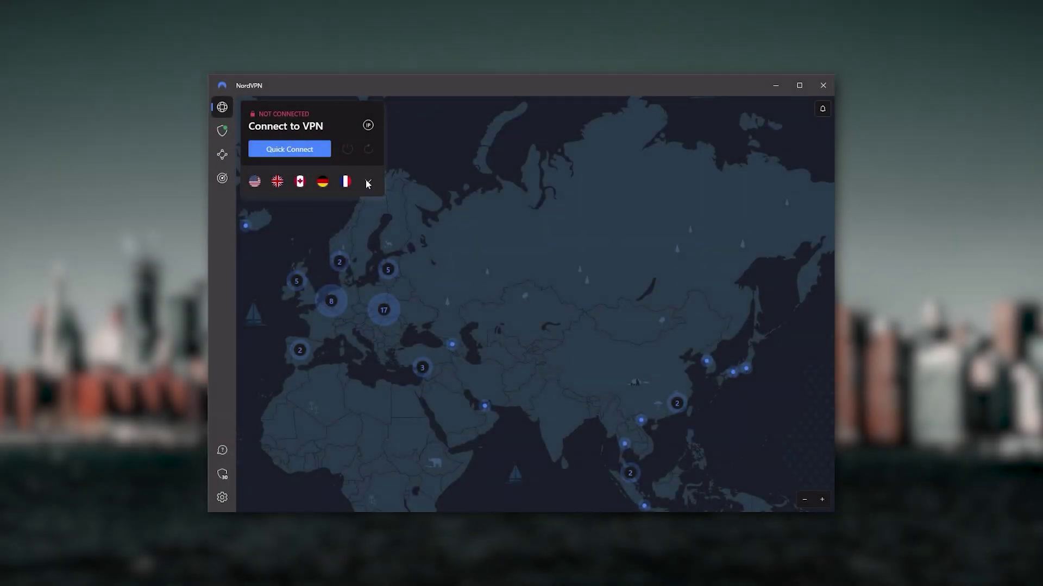
left_click(368, 183)
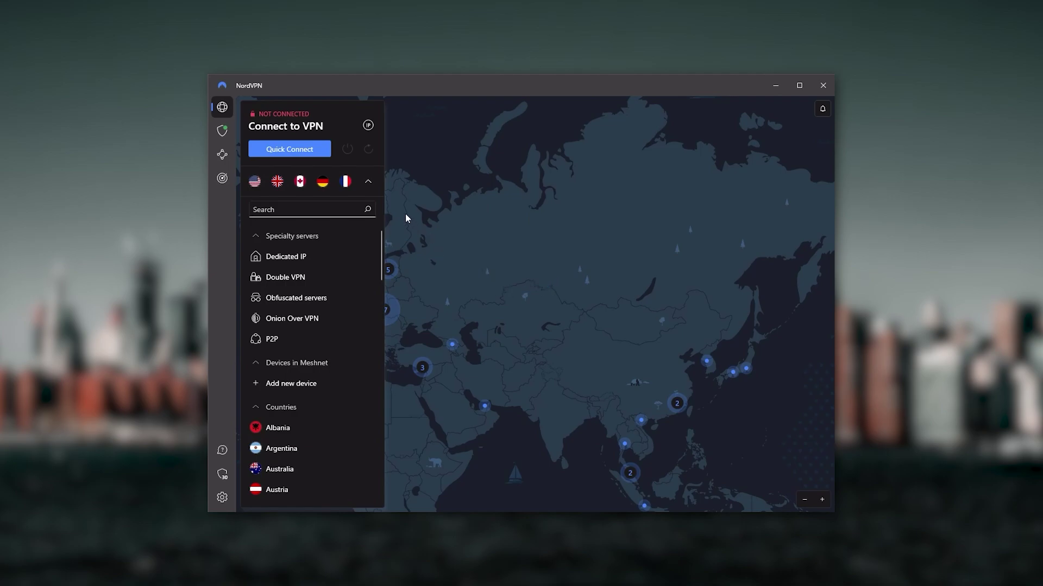
left_click(374, 180)
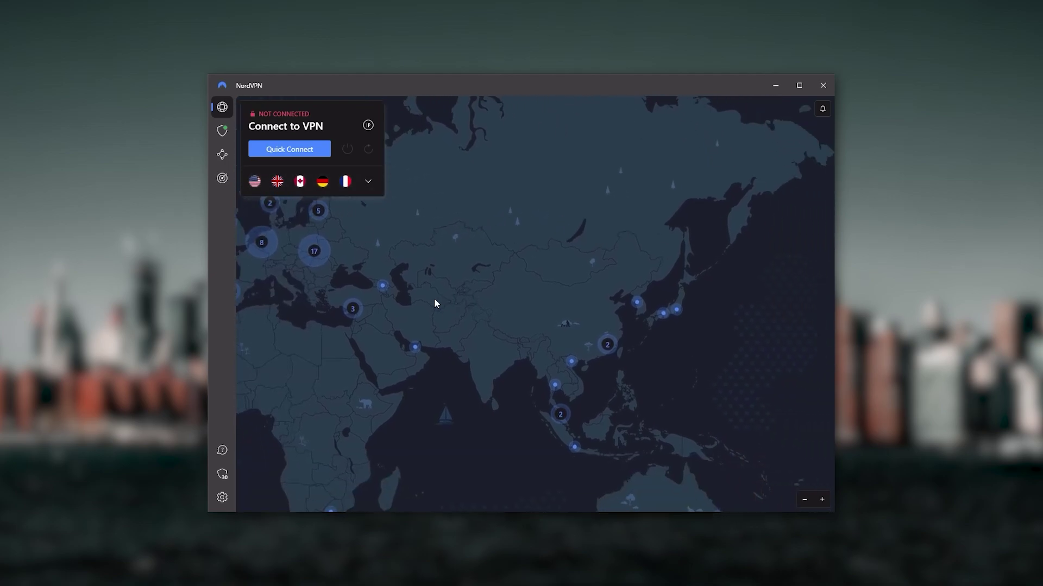
left_click_drag(482, 309, 663, 372)
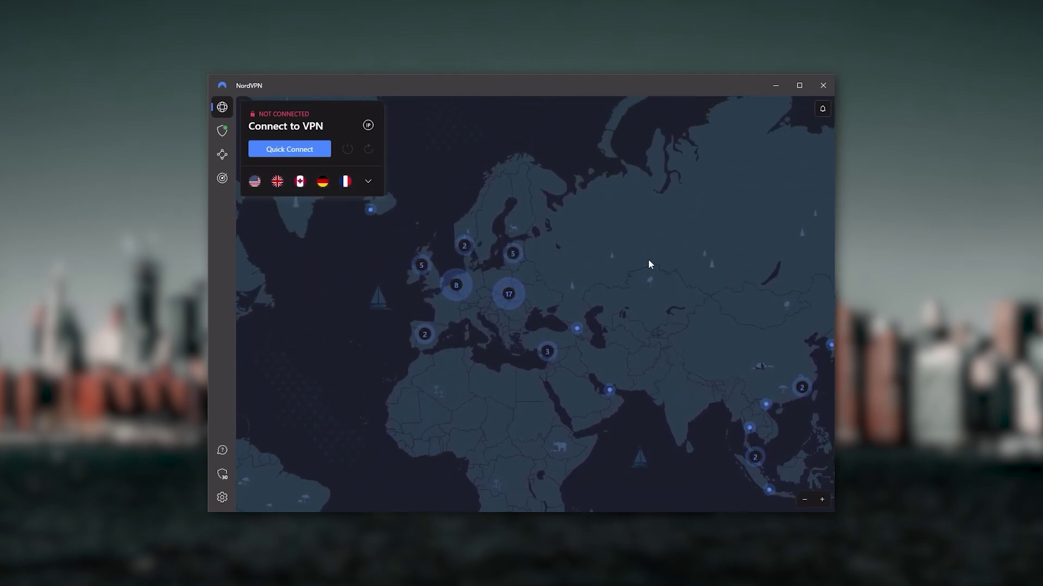
left_click_drag(649, 260, 724, 369)
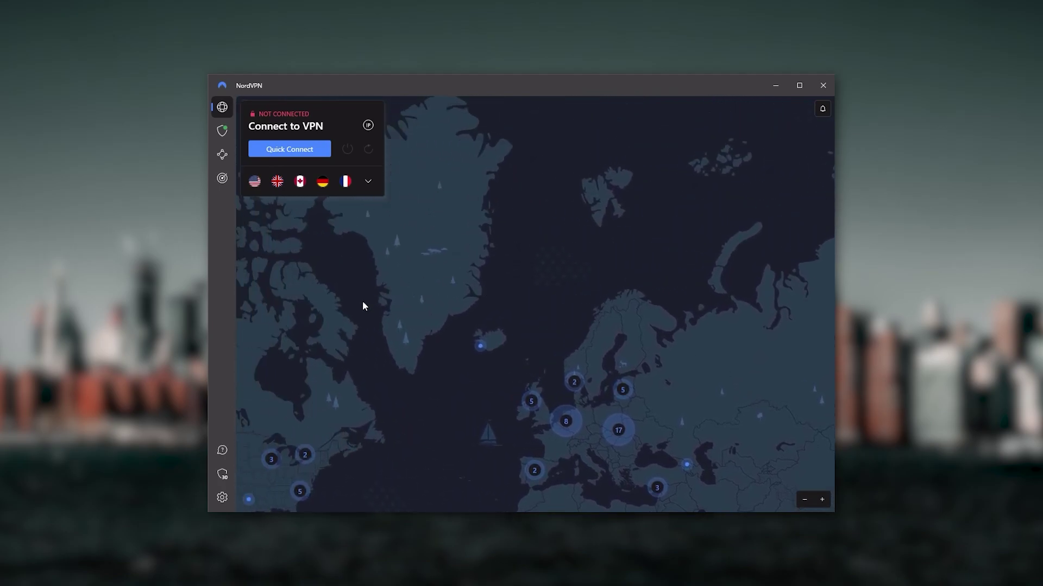
left_click_drag(363, 301, 456, 311)
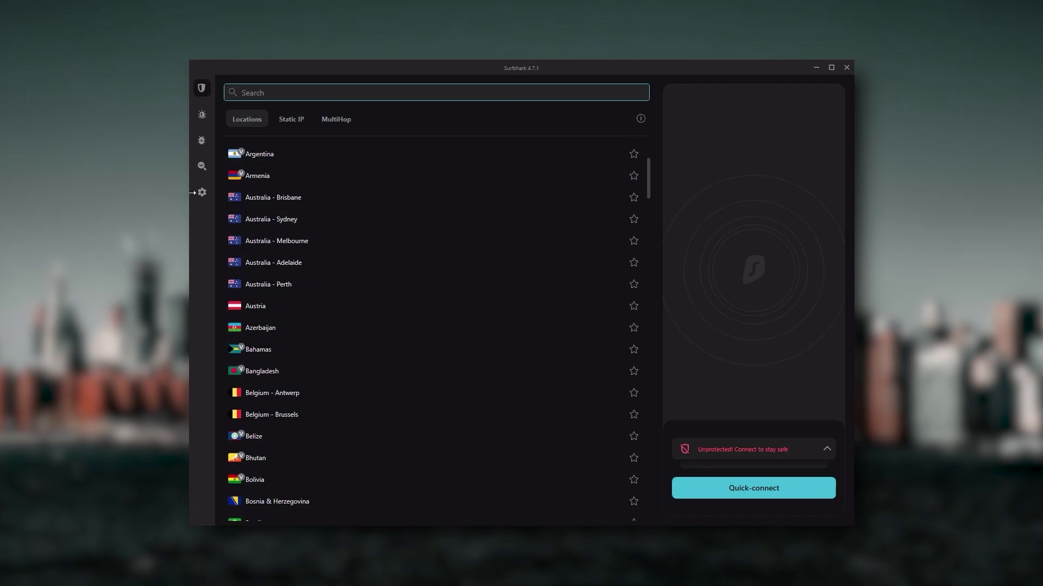
mouse_move(219, 127)
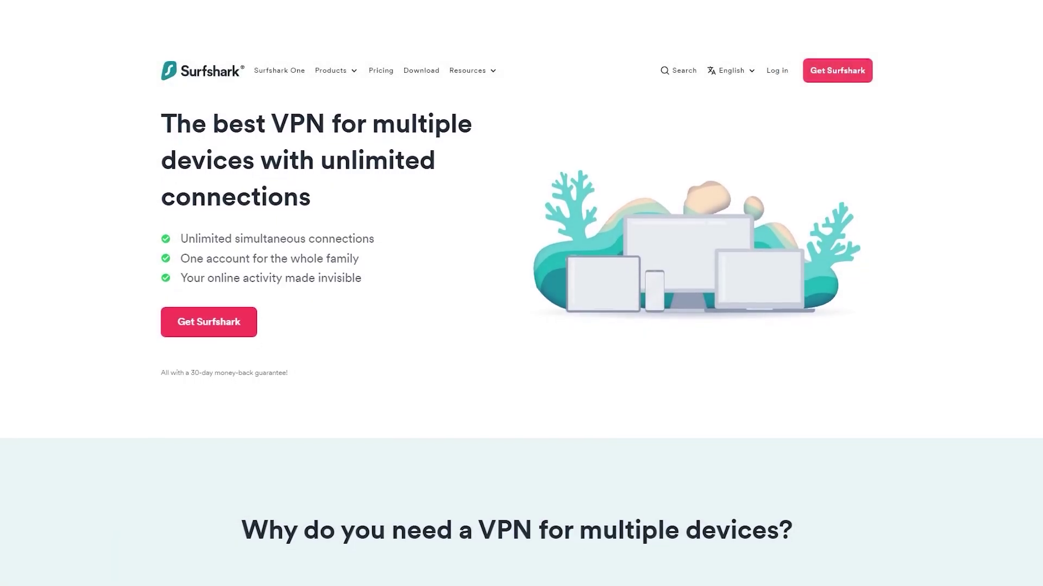
scroll(521, 293, "down", 1)
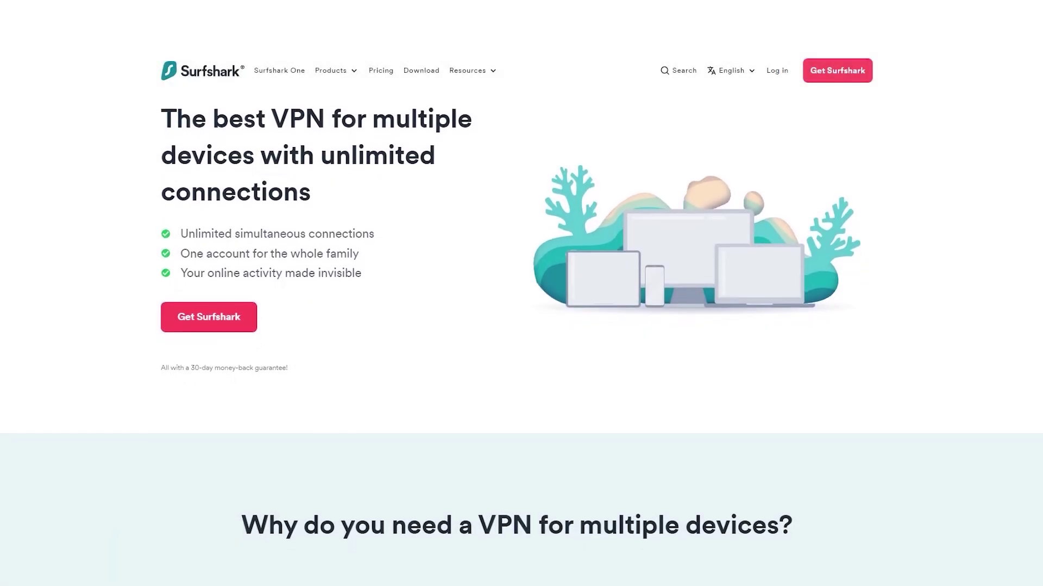
scroll(521, 293, "down", 1)
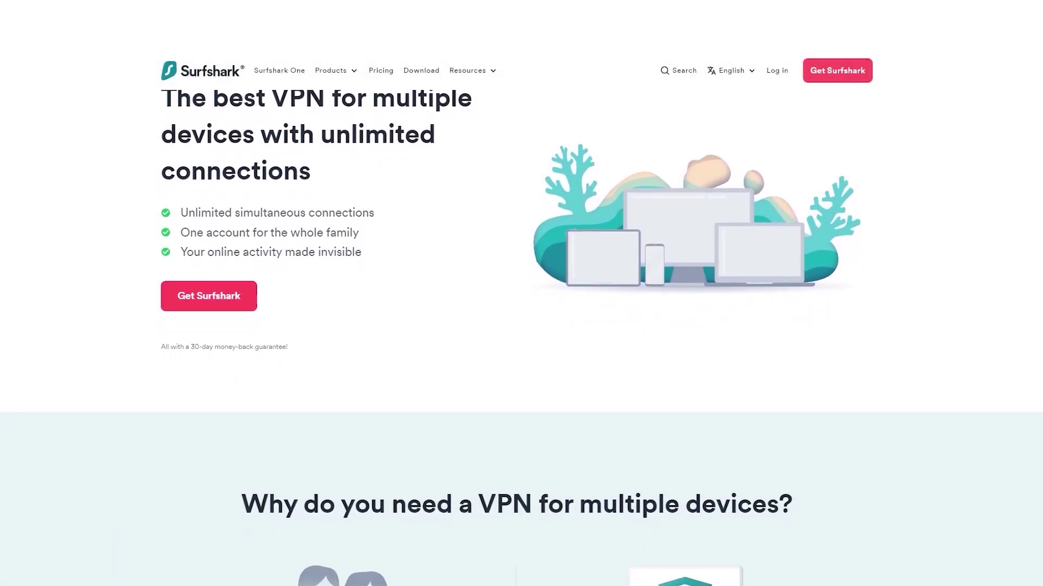
scroll(522, 293, "down", 1)
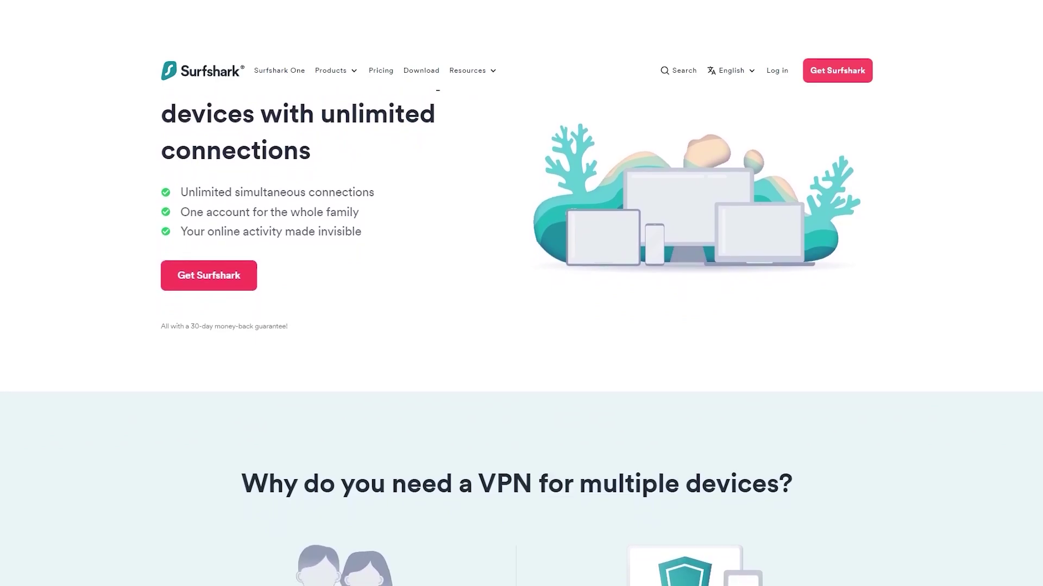